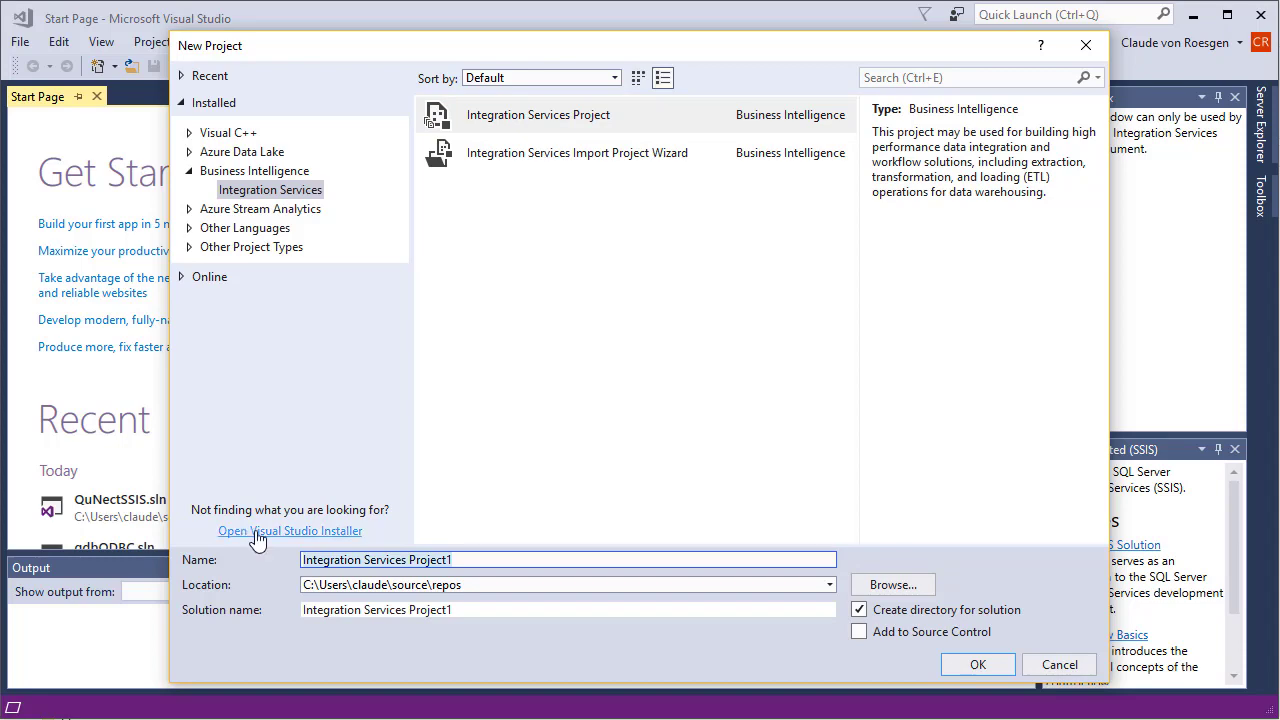
Create an Integration Services project named QuNectSSIS
type("QuNectSSIS")
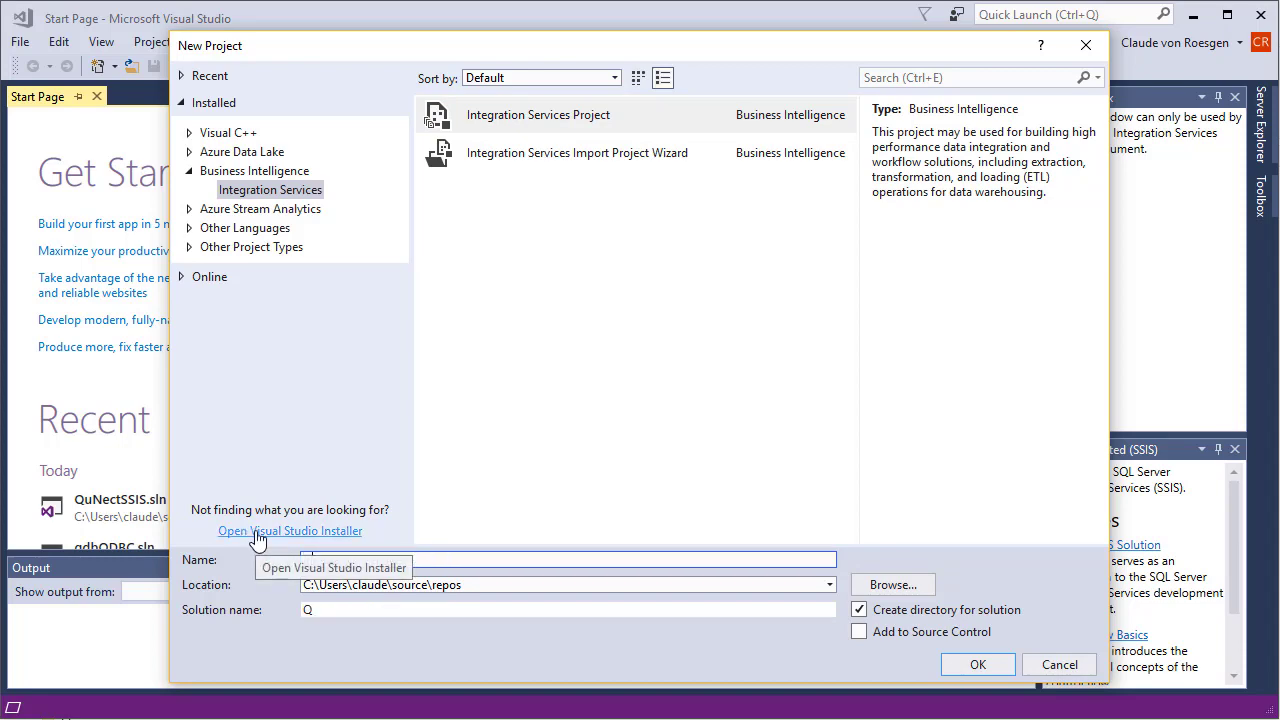
left_click(975, 664)
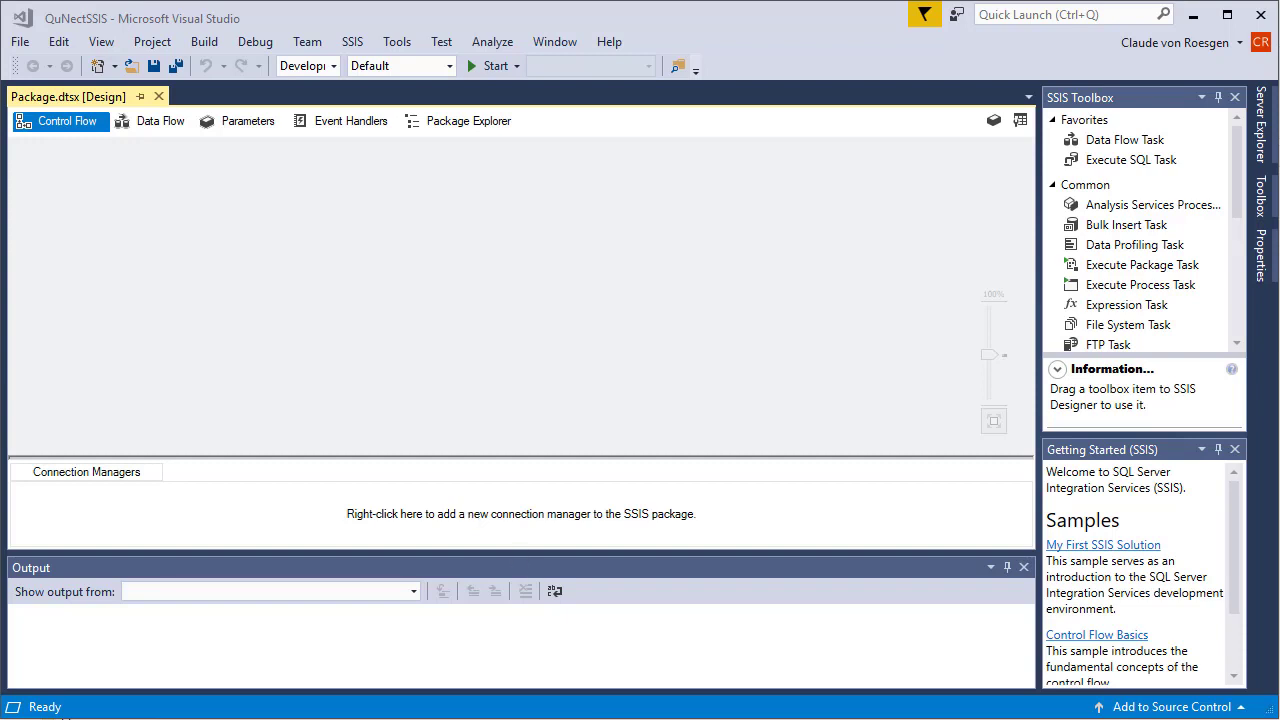
Place the 32-bit and 64-bit ODBC Data Source Administrators side by side and examine the two QuickBase via QuNect system data sources in the 32-bit one
left_click_drag(439, 329, 286, 162)
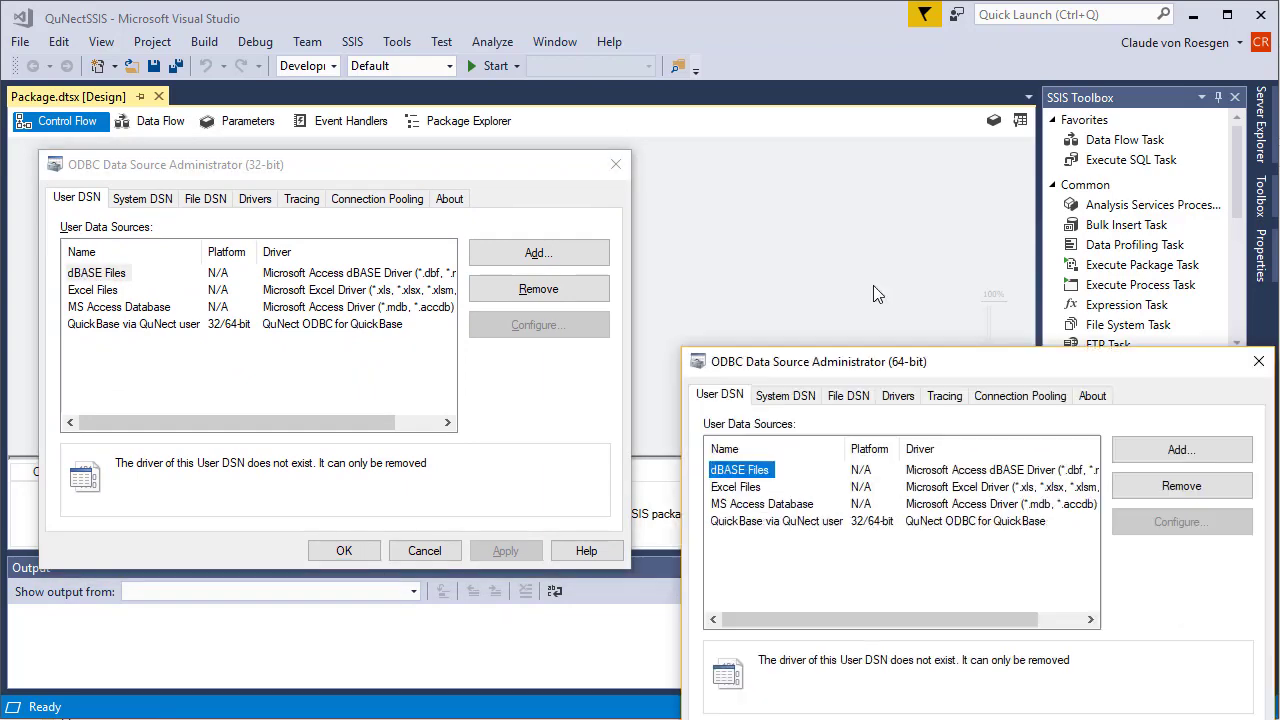
left_click_drag(934, 363, 890, 172)
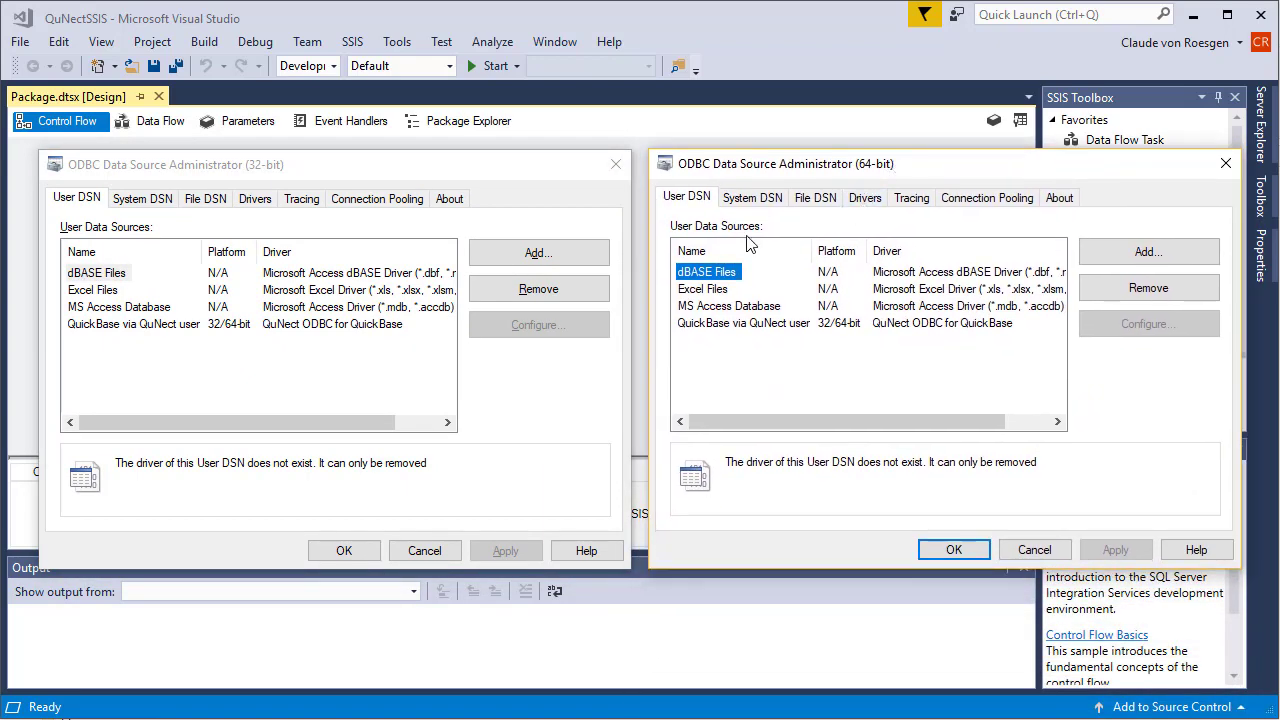
left_click(146, 199)
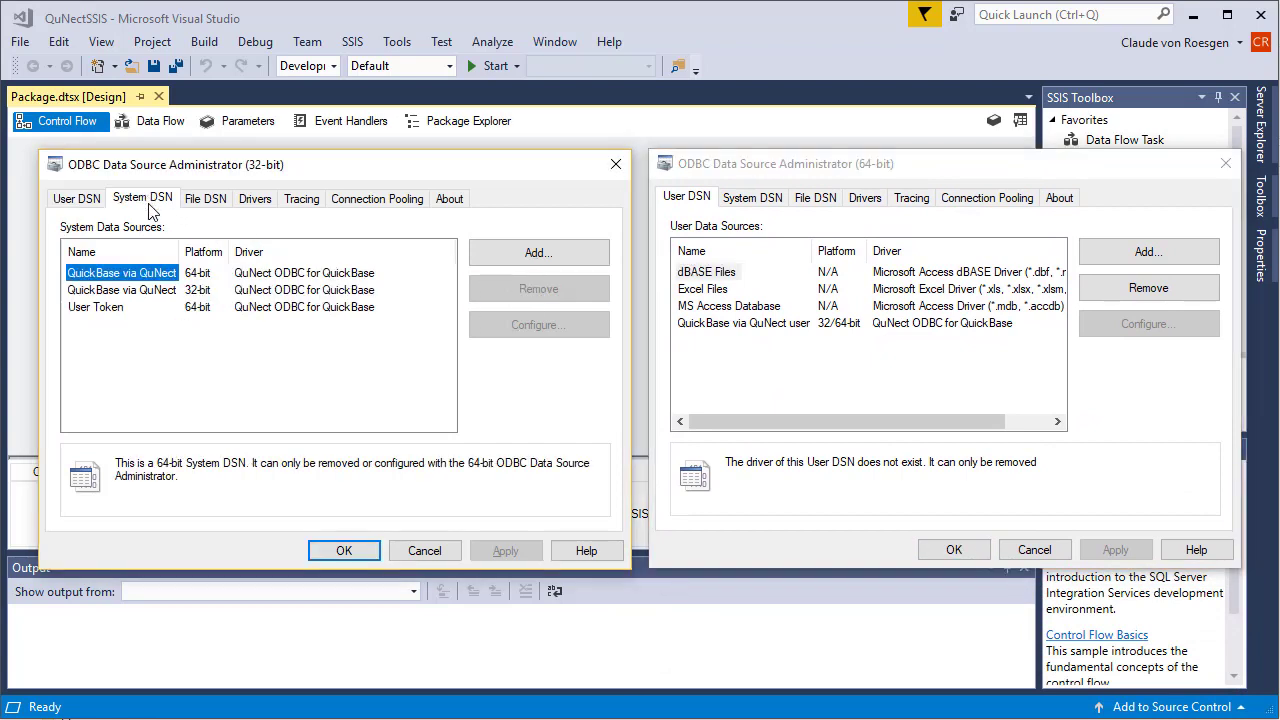
left_click(155, 290)
left_click(152, 273)
left_click(155, 289)
left_click(155, 273)
left_click(159, 290)
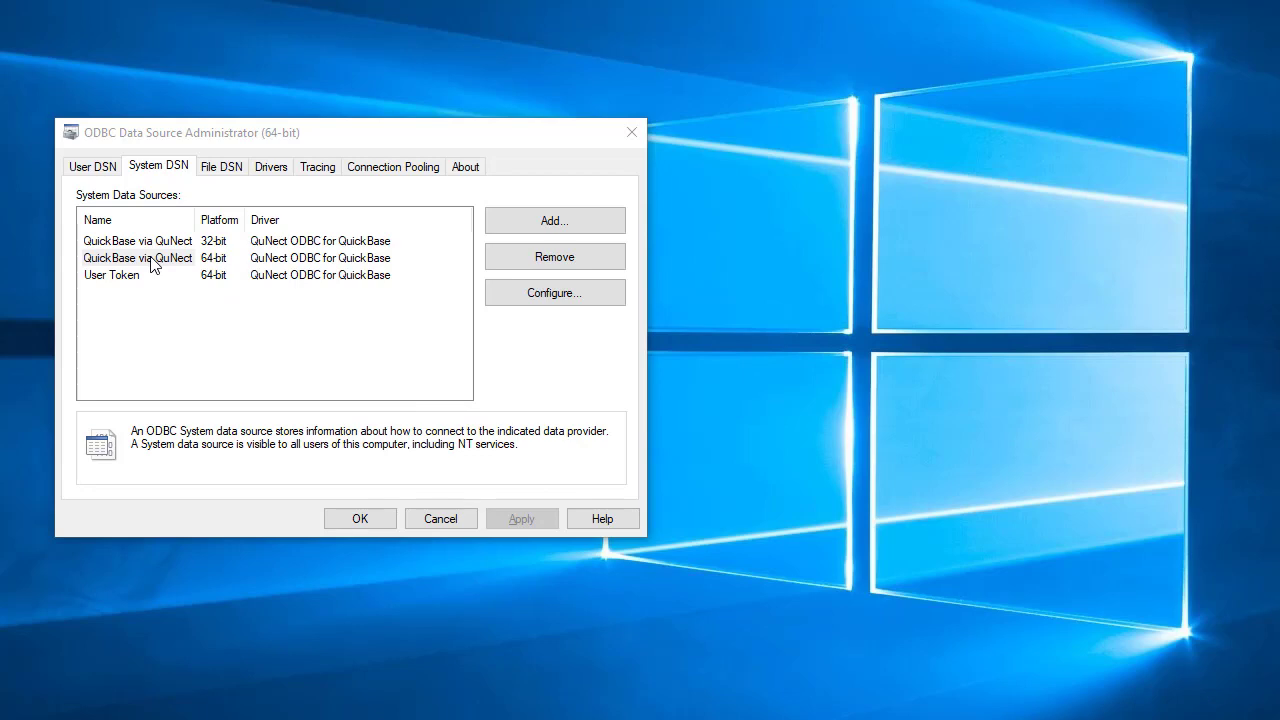
In the 64-bit ODBC Data Source Administrator, open the configuration of the 64-bit QuickBase via QuNect system data source and bring all its settings into view
left_click(152, 258)
left_click(570, 297)
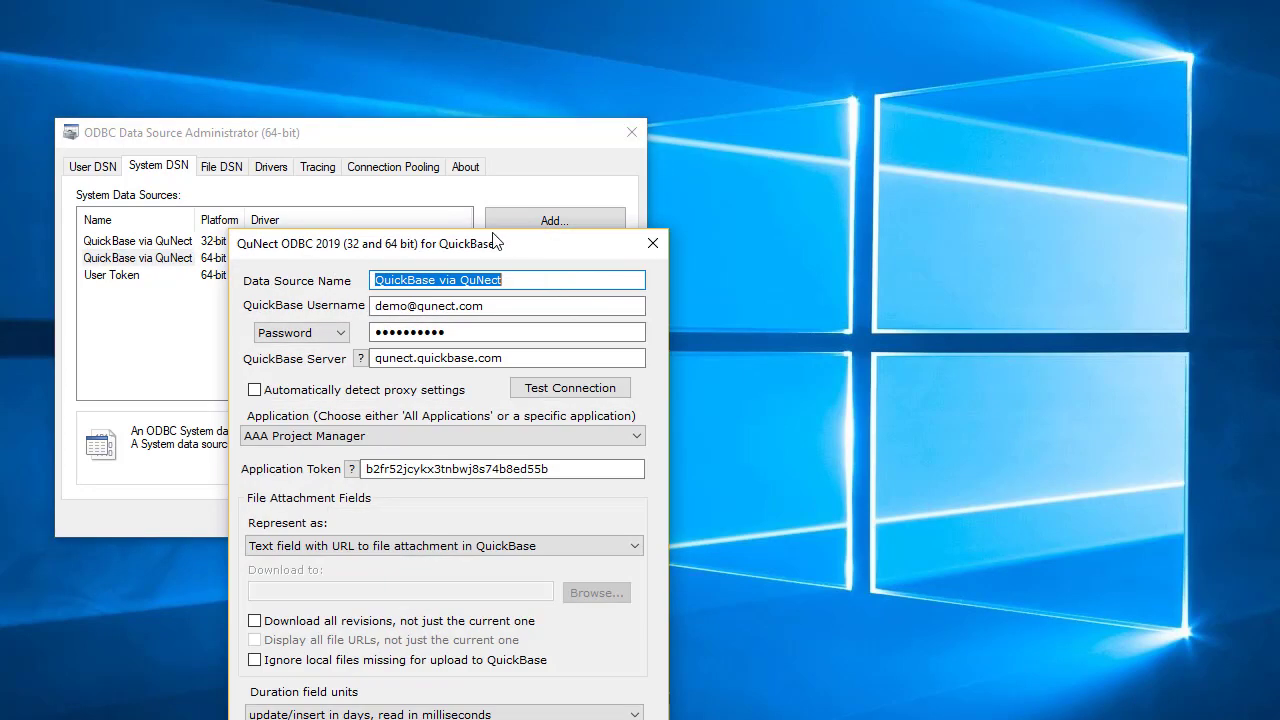
left_click_drag(494, 241, 570, 2)
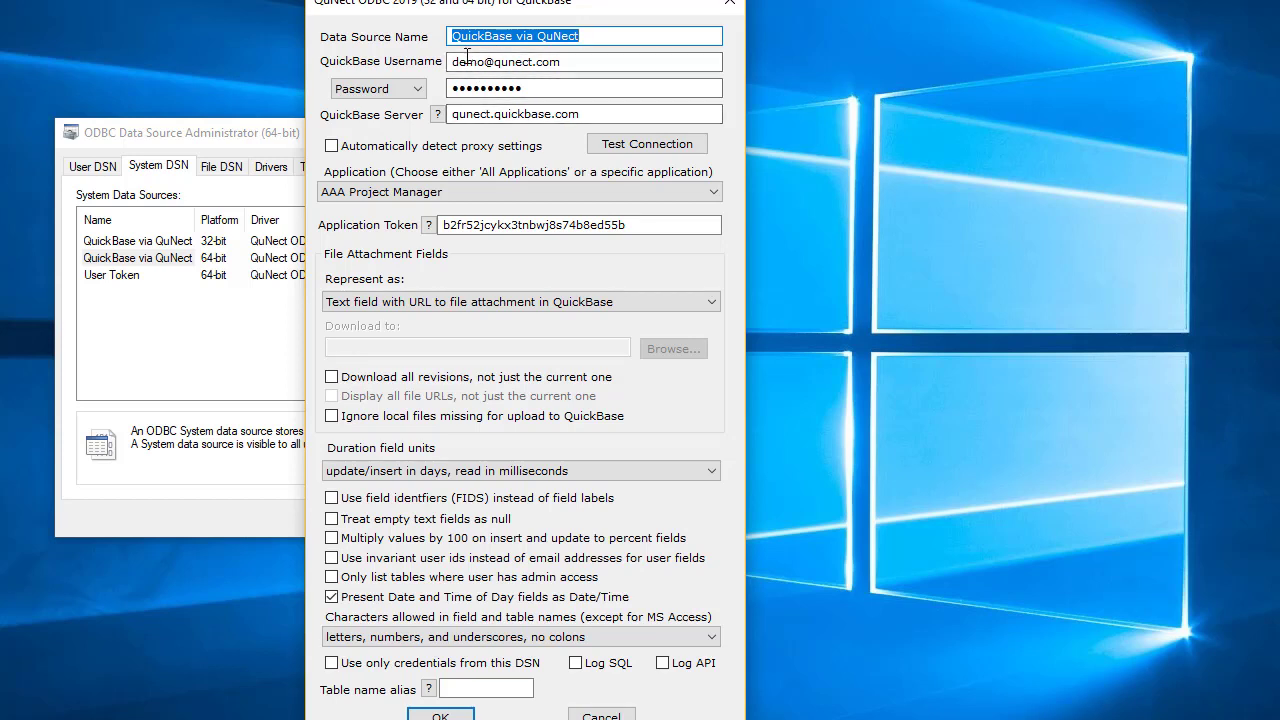
Try UserToken authentication and restore Password, and switch off and re-enable presenting Date and Time of Day fields as Date/Time
left_click(418, 90)
left_click(405, 128)
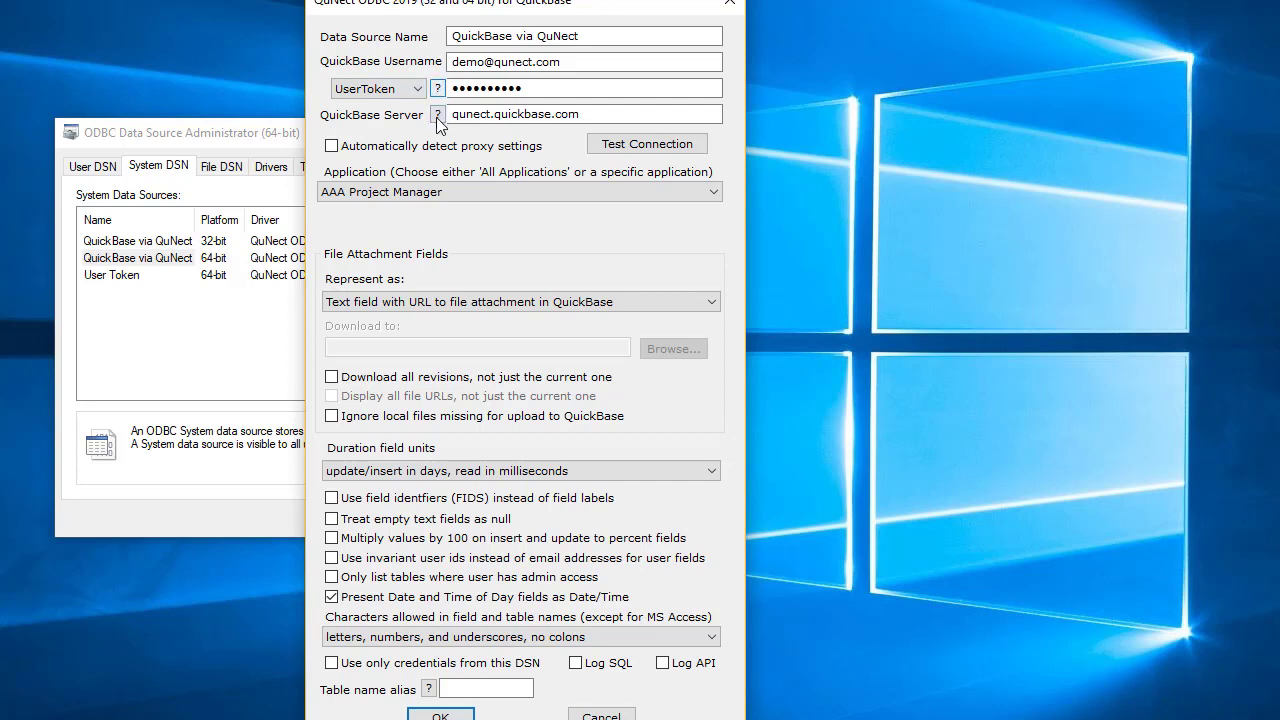
left_click(418, 90)
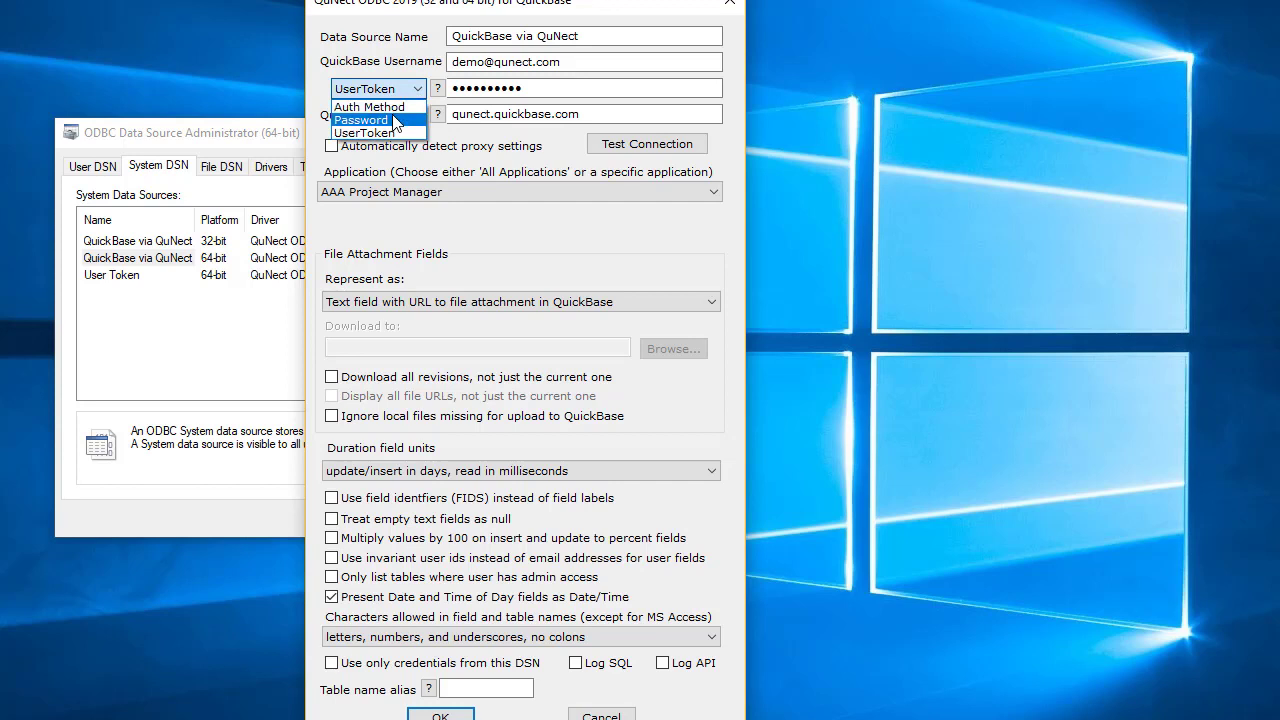
left_click(396, 115)
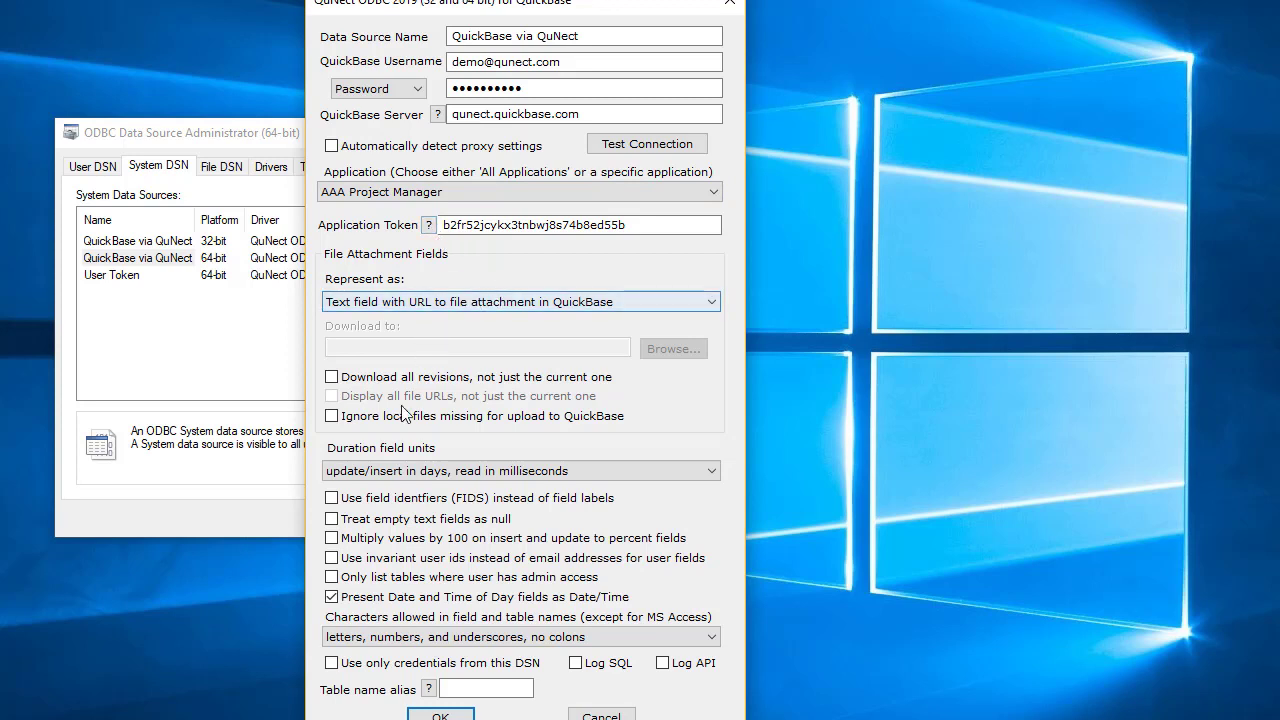
left_click(334, 597)
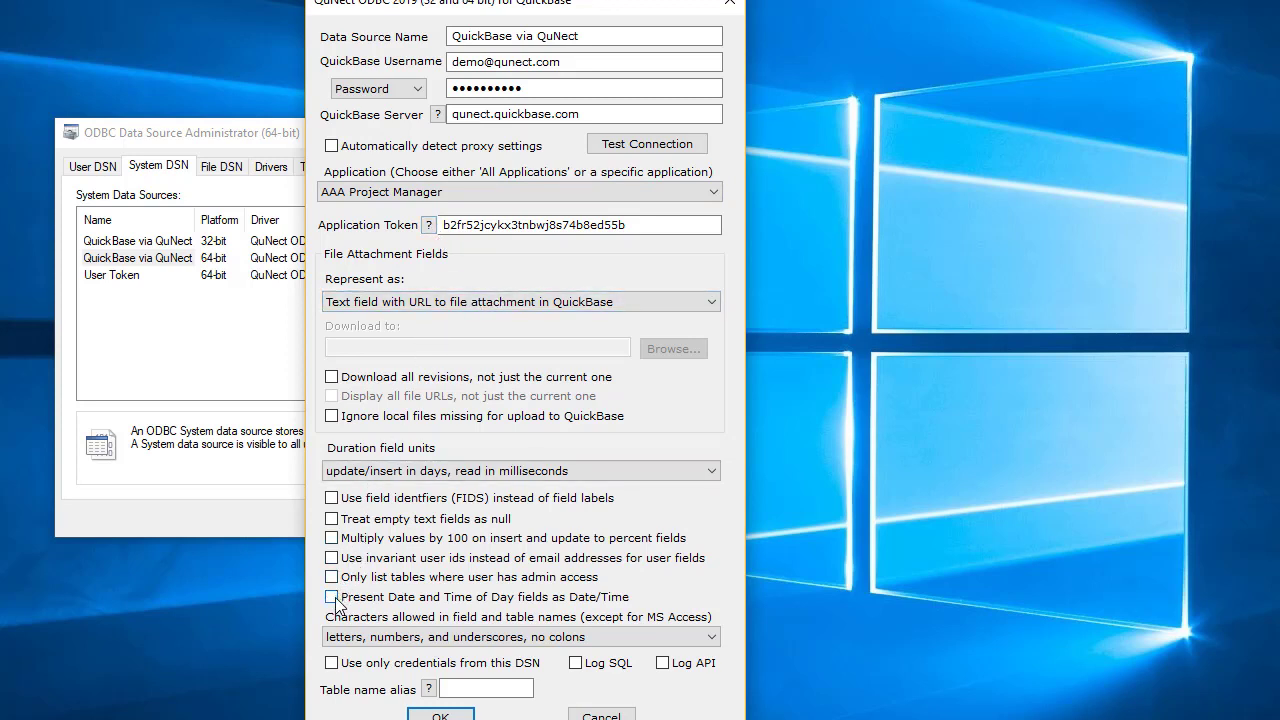
left_click(333, 598)
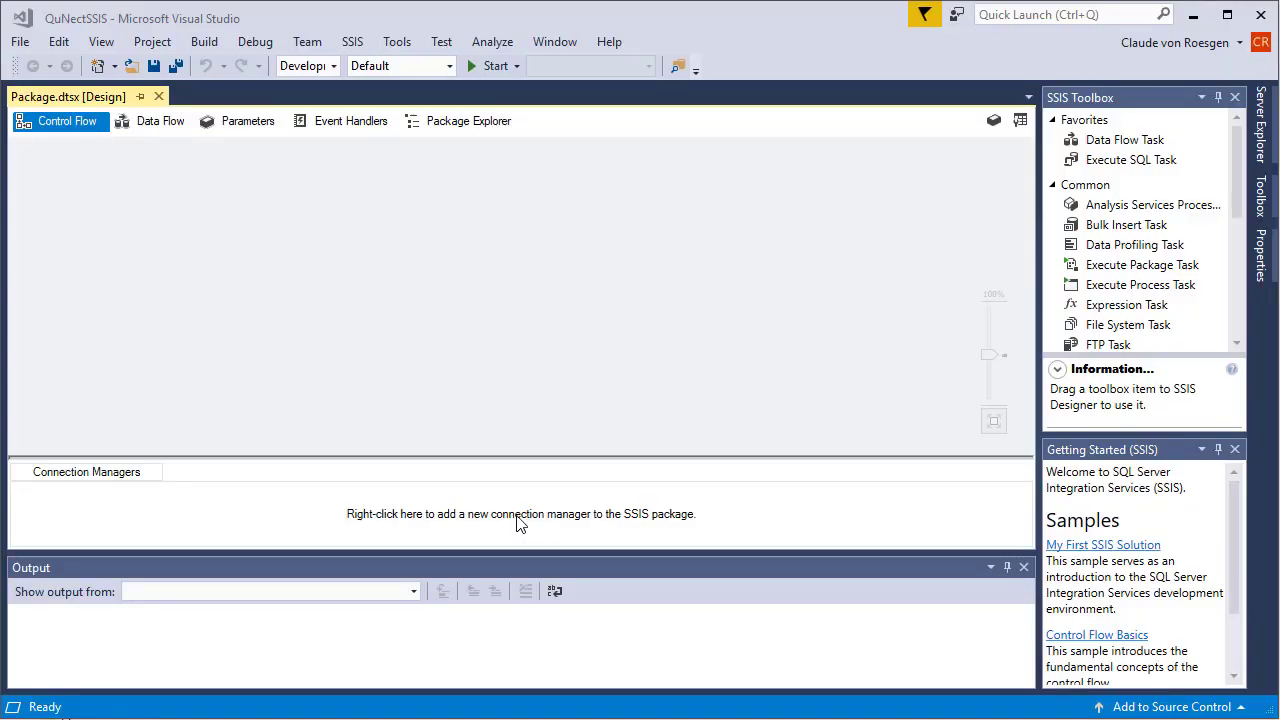
Add a connection manager of type ODBC to the SSIS package
right_click(518, 516)
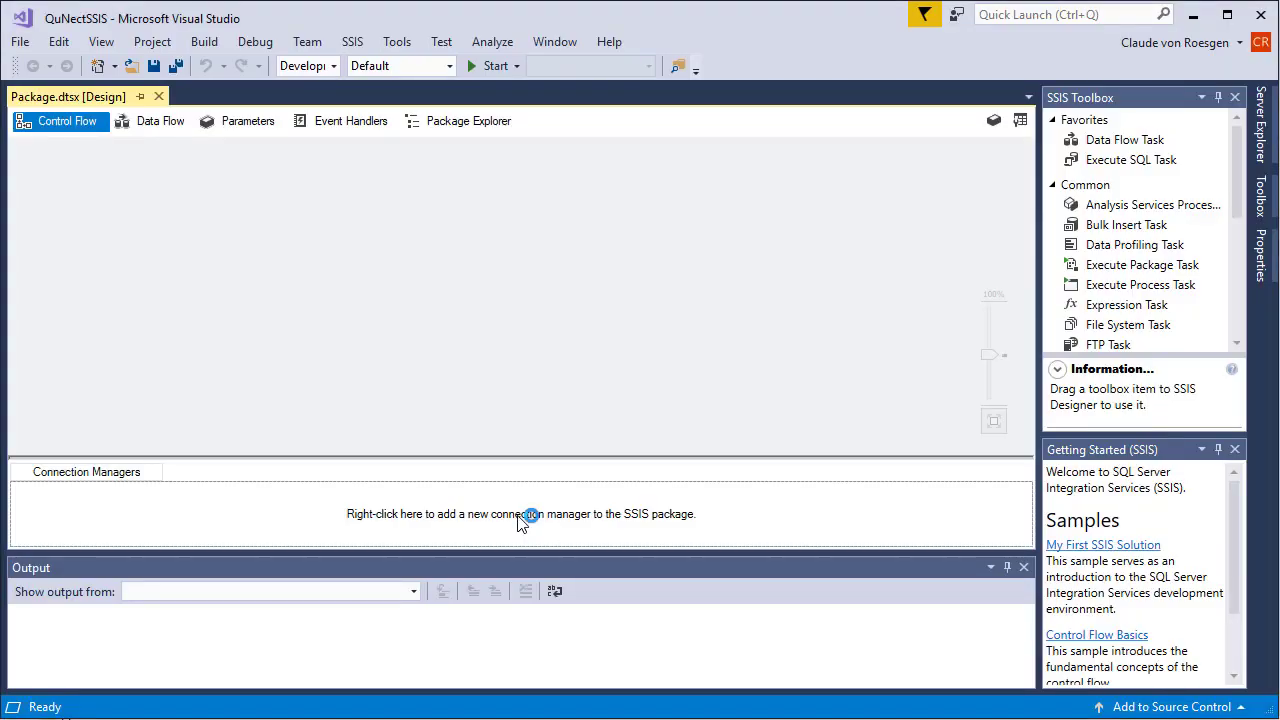
left_click(585, 665)
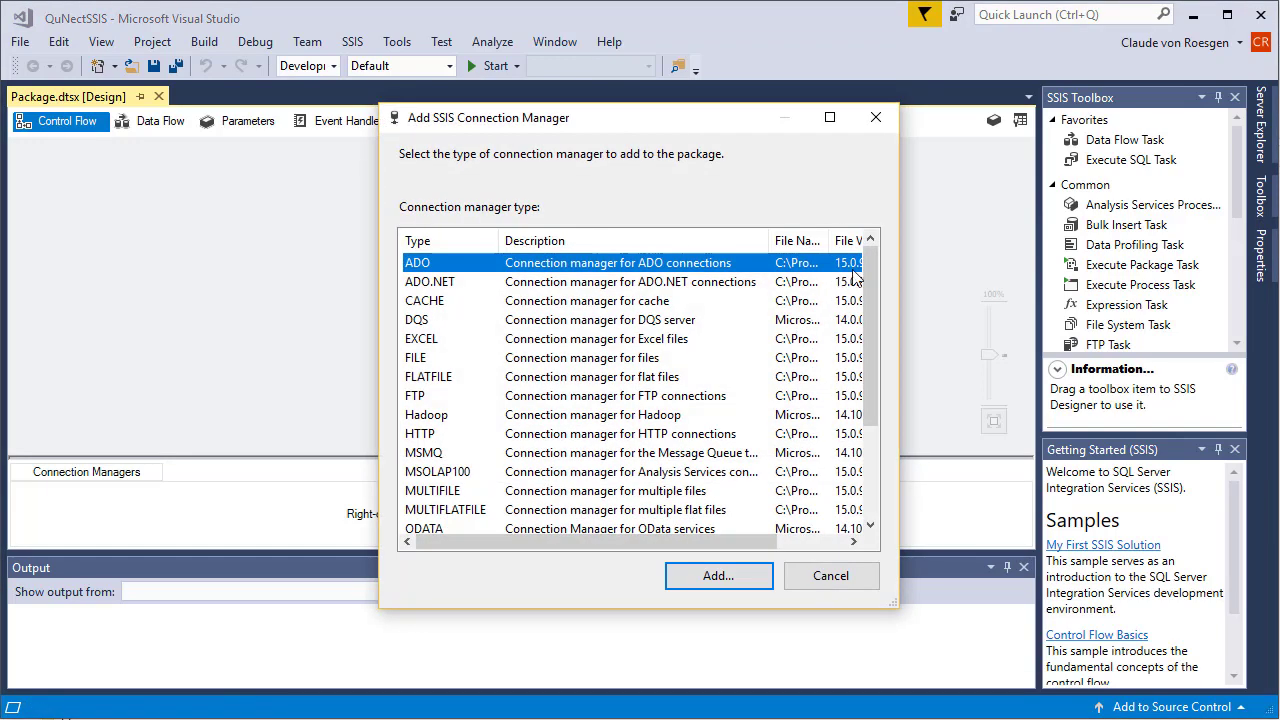
left_click_drag(876, 268, 876, 358)
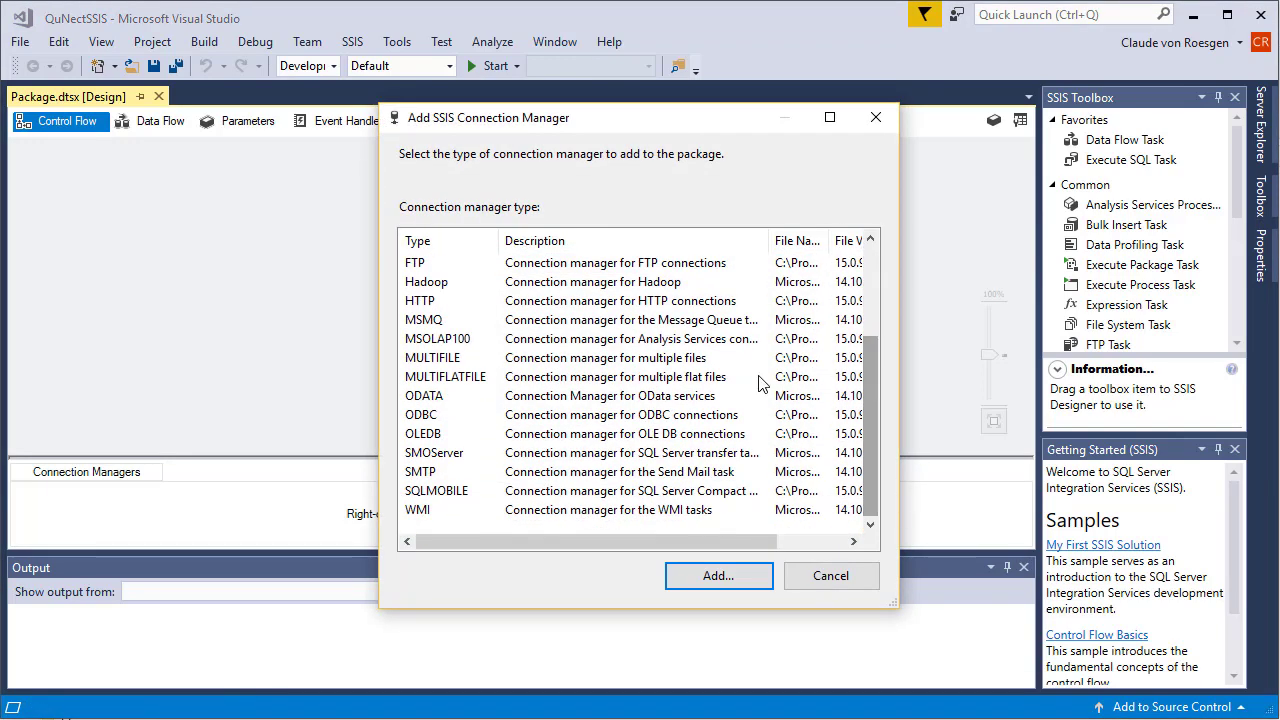
left_click(420, 415)
left_click(716, 577)
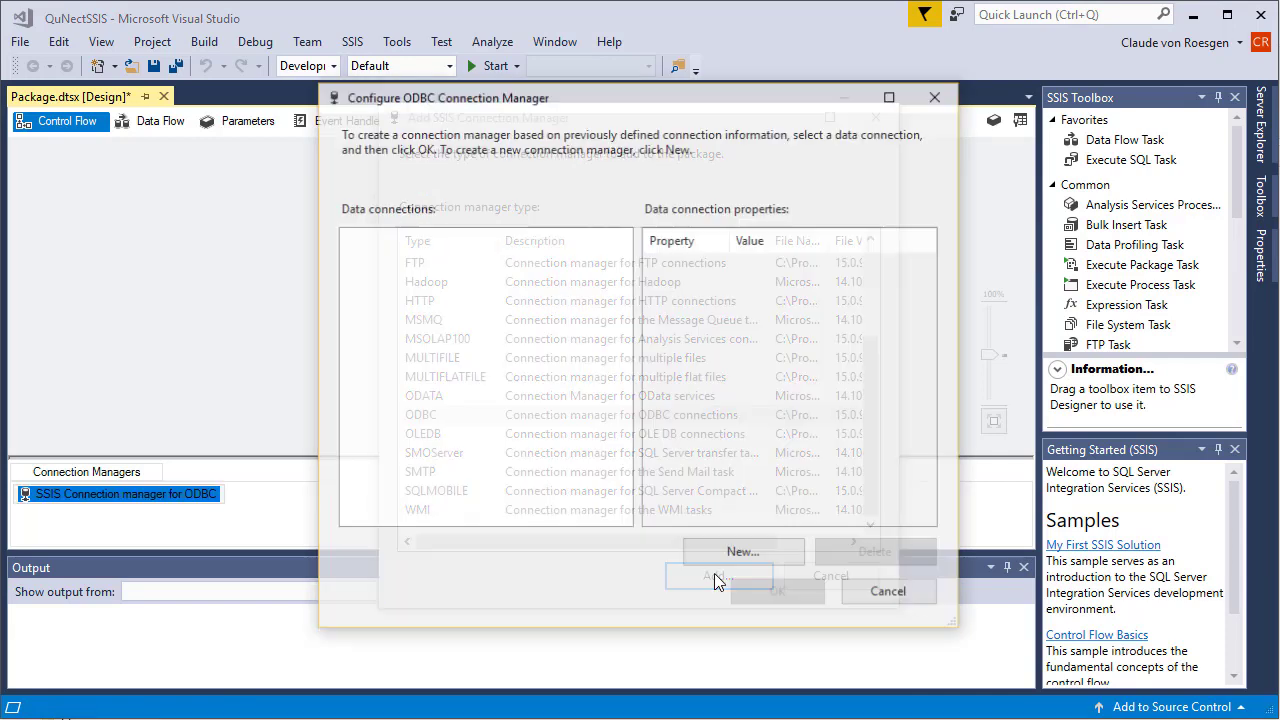
Create a new data connection using the QuickBase via QuNect data source name and assign it to the ODBC connection manager
left_click(729, 556)
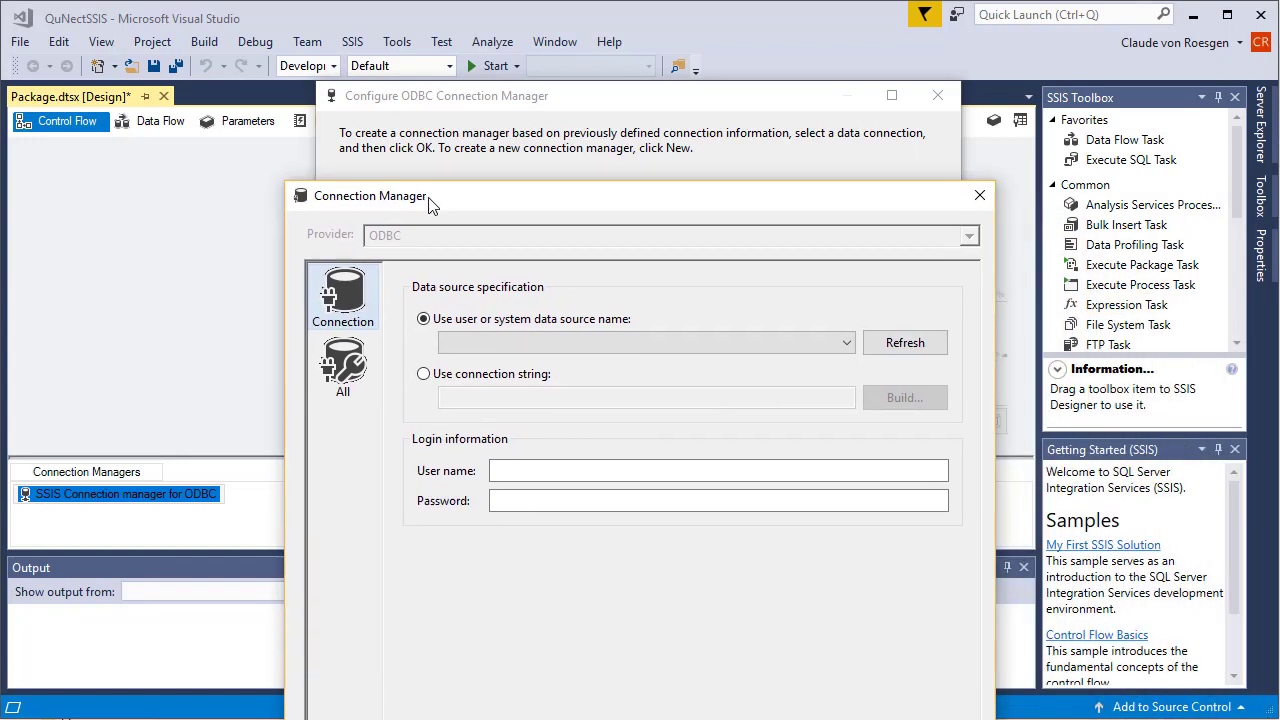
left_click(846, 341)
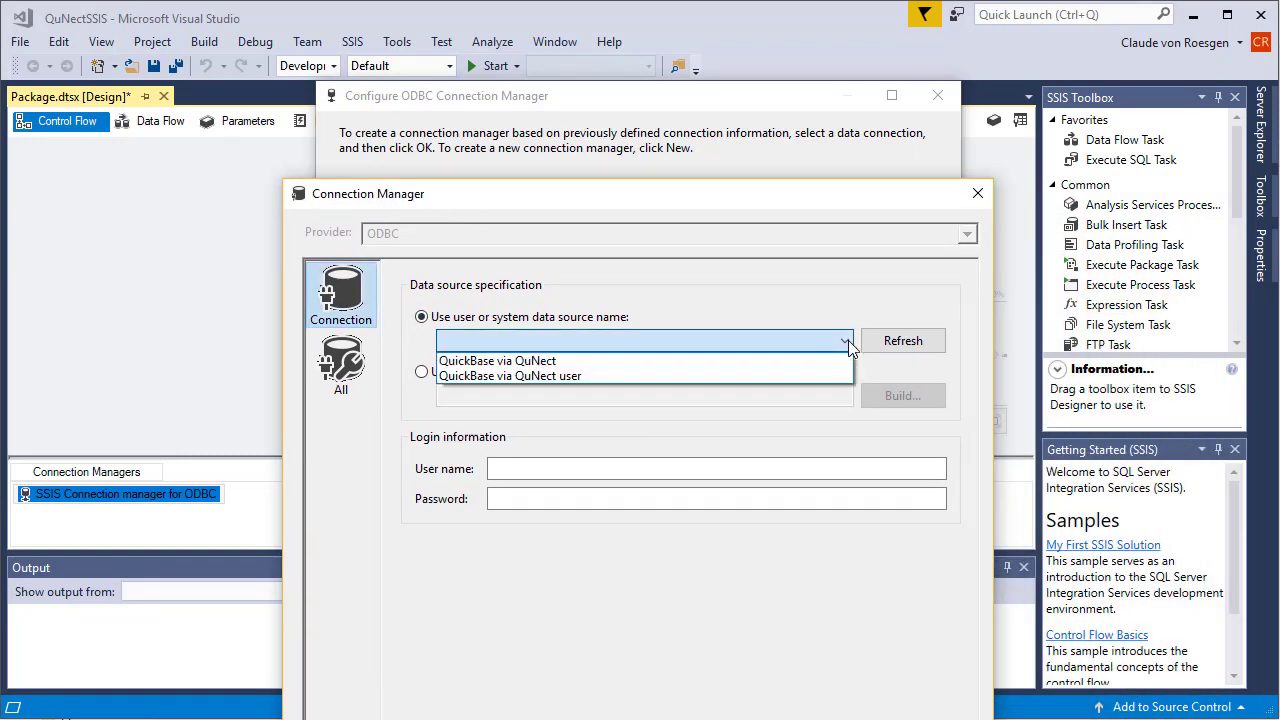
left_click(548, 361)
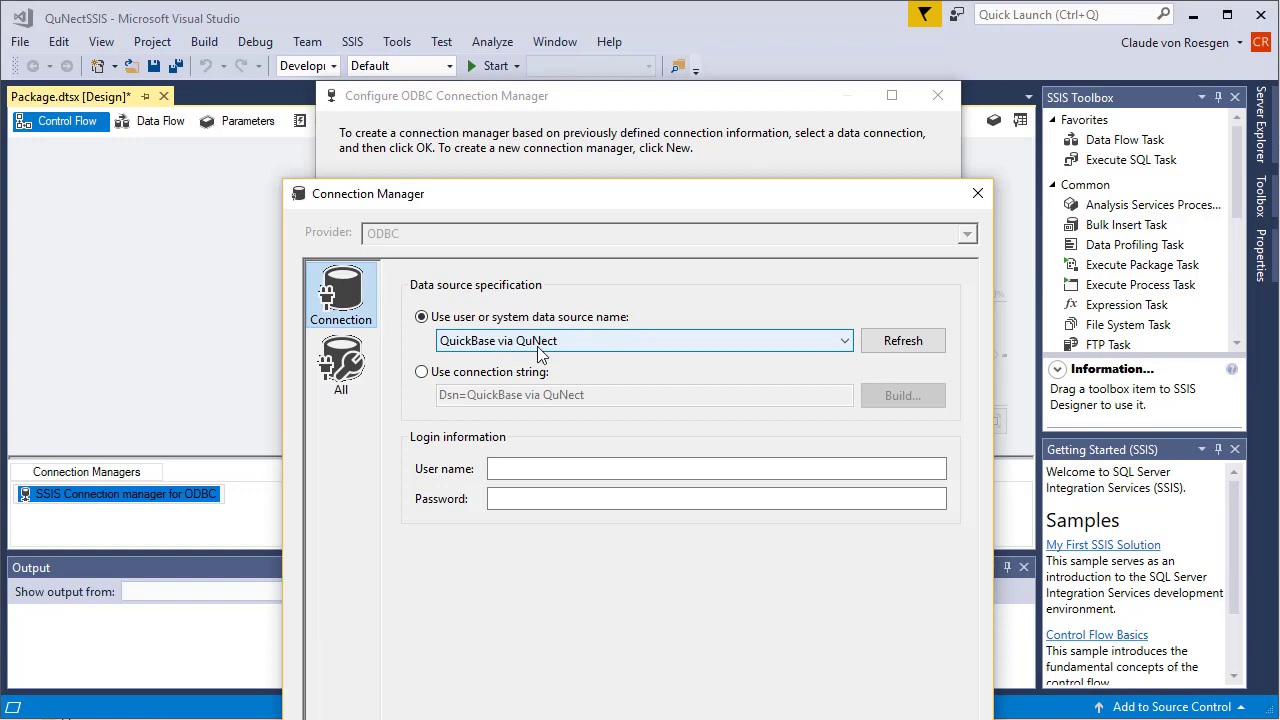
left_click_drag(557, 207, 516, 126)
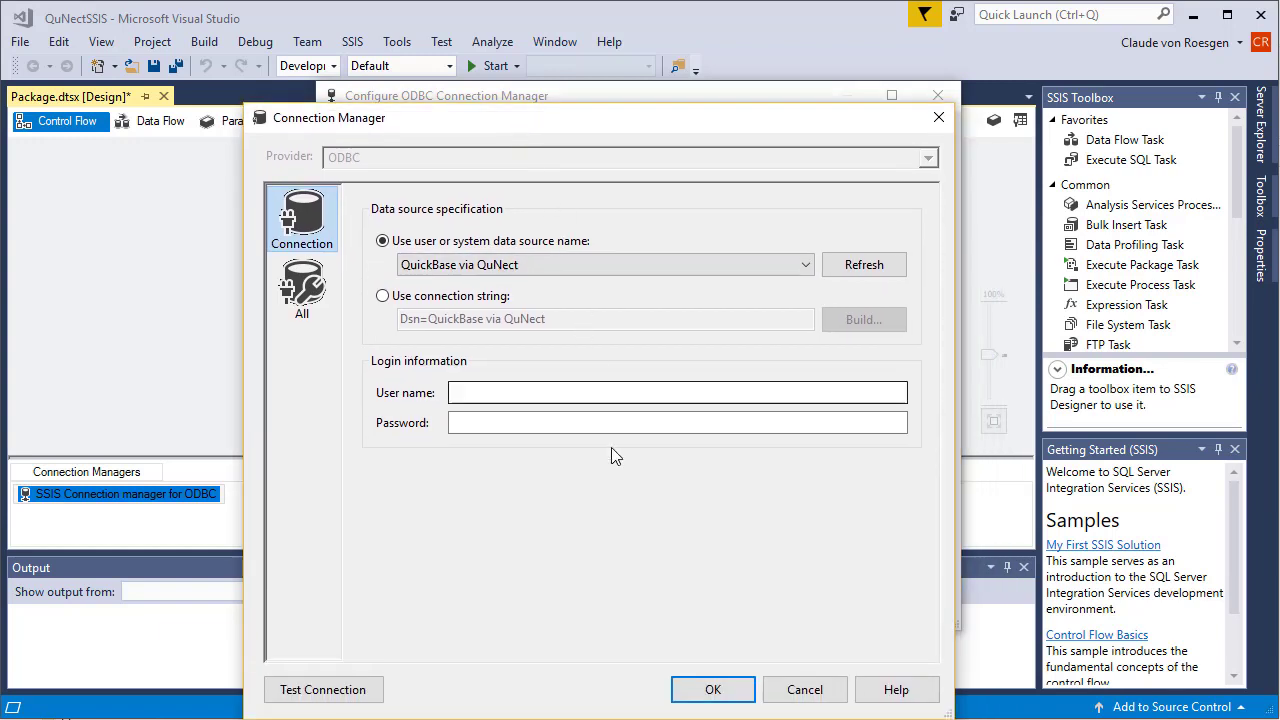
left_click(711, 693)
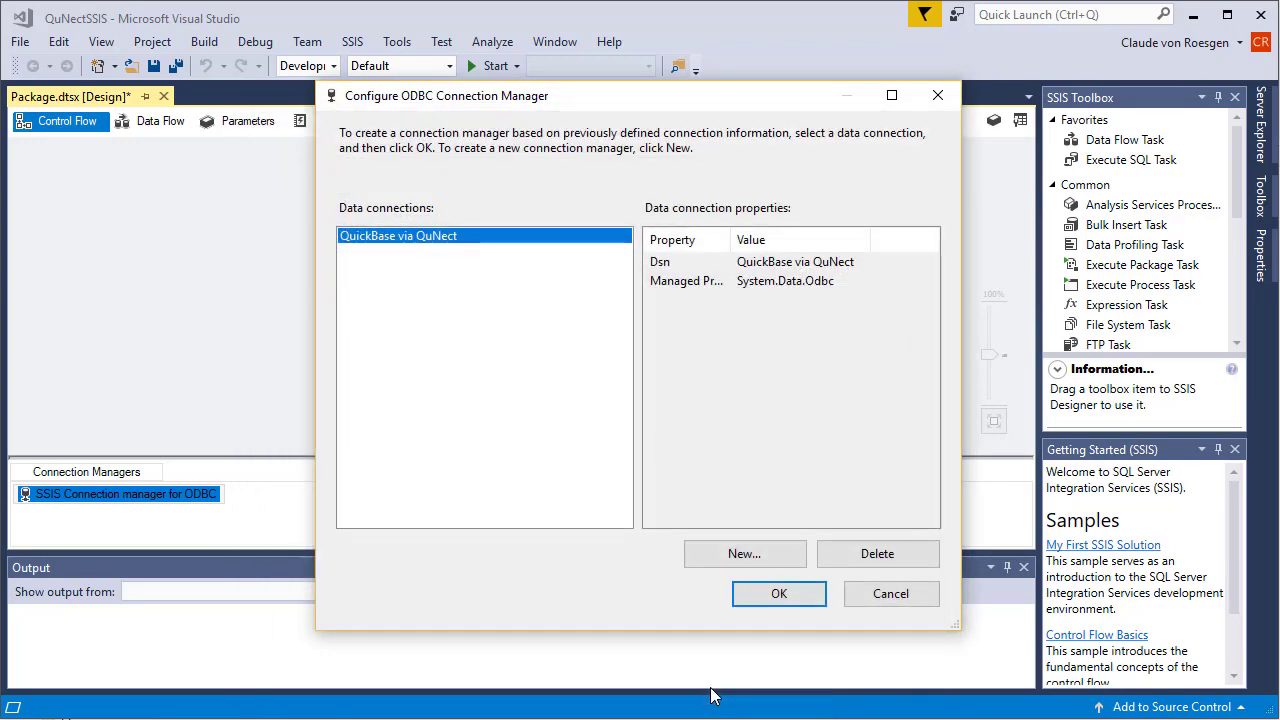
left_click(773, 594)
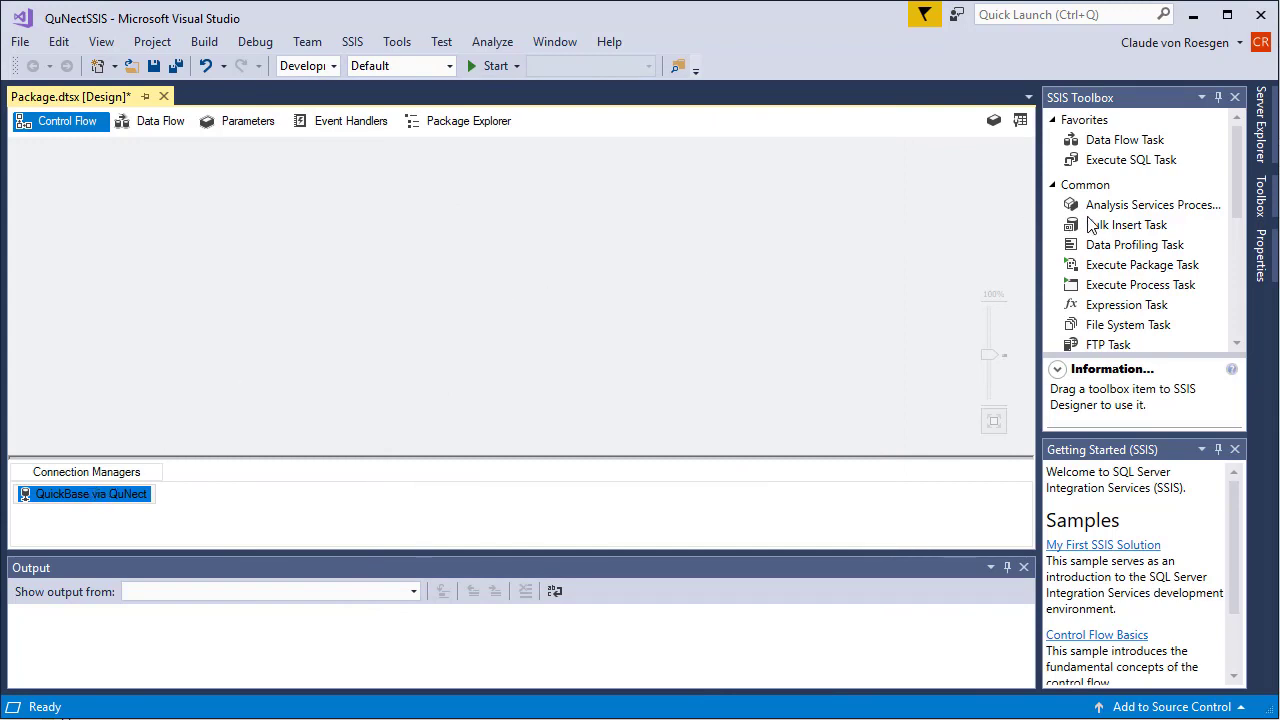
Add a Data Flow Task to the control flow and place an ODBC Source in its data flow
left_click_drag(1110, 148, 299, 295)
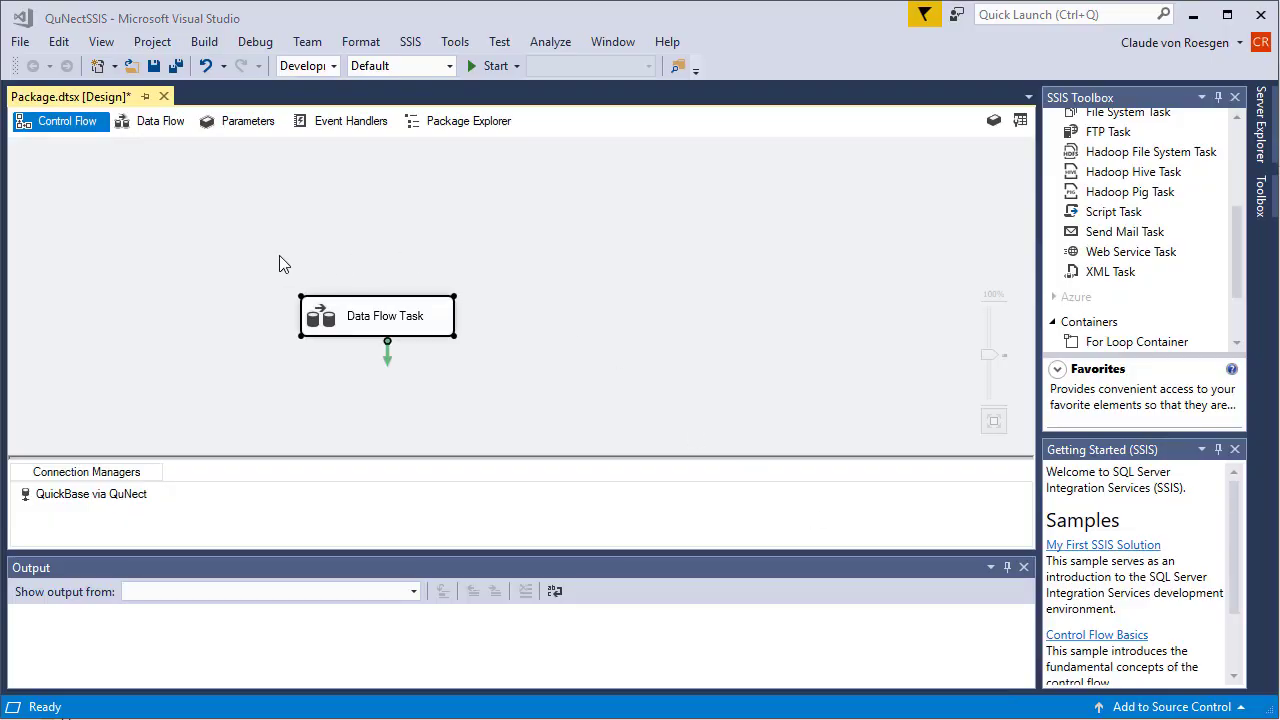
left_click(157, 122)
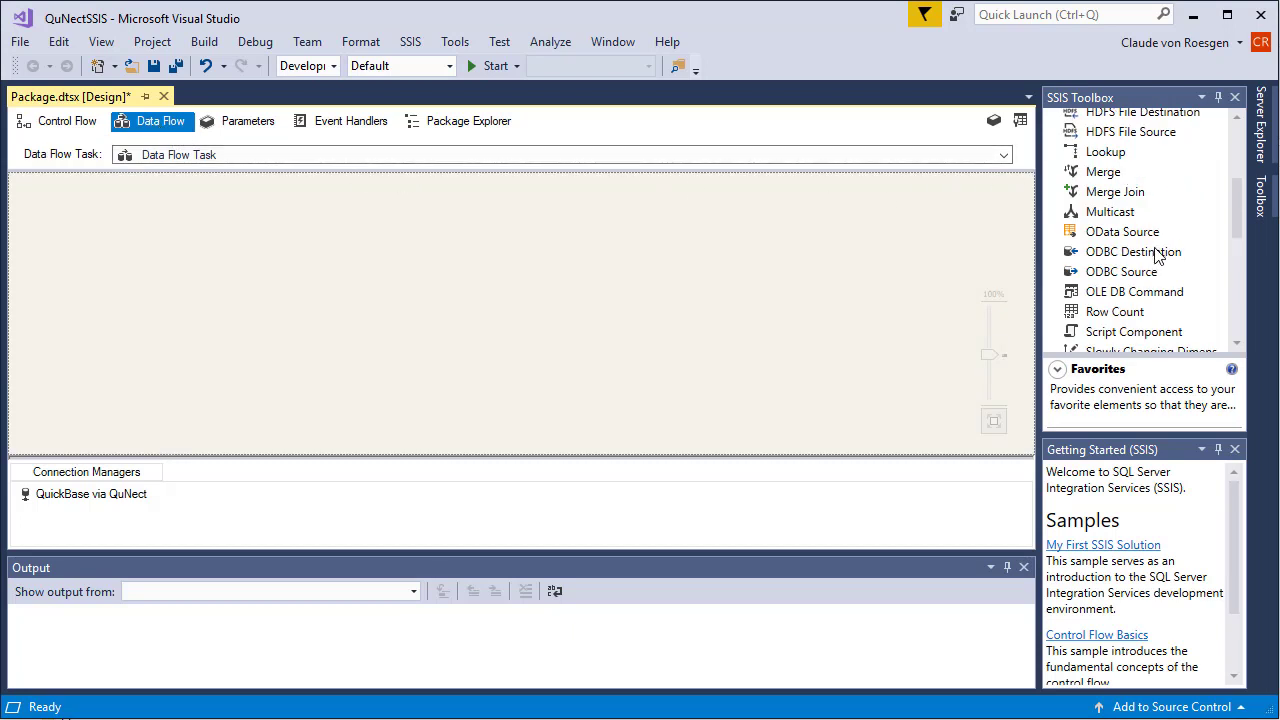
left_click(1121, 276)
left_click_drag(1121, 276, 481, 287)
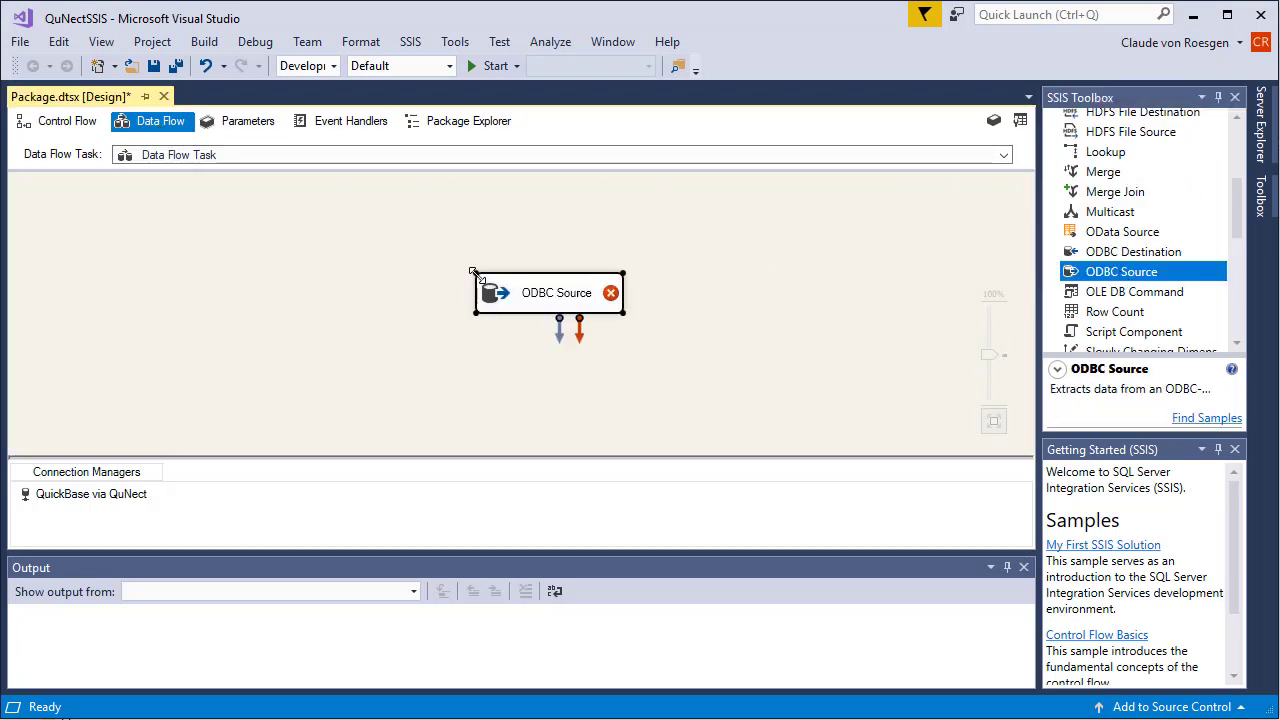
Configure the ODBC Source to use the QuickBase via QuNect connection, Table Name access mode and the table AAA_Project_Manager__Projects_bc45c8xjj
double_click(559, 296)
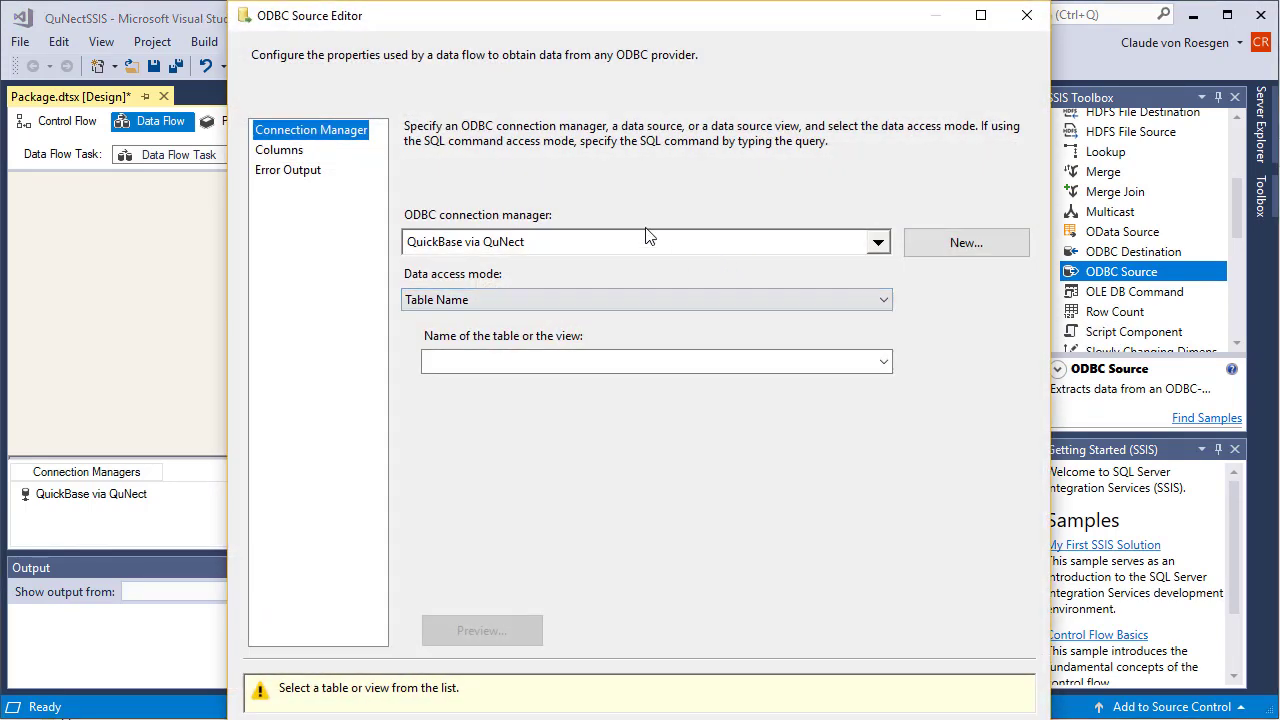
left_click(878, 245)
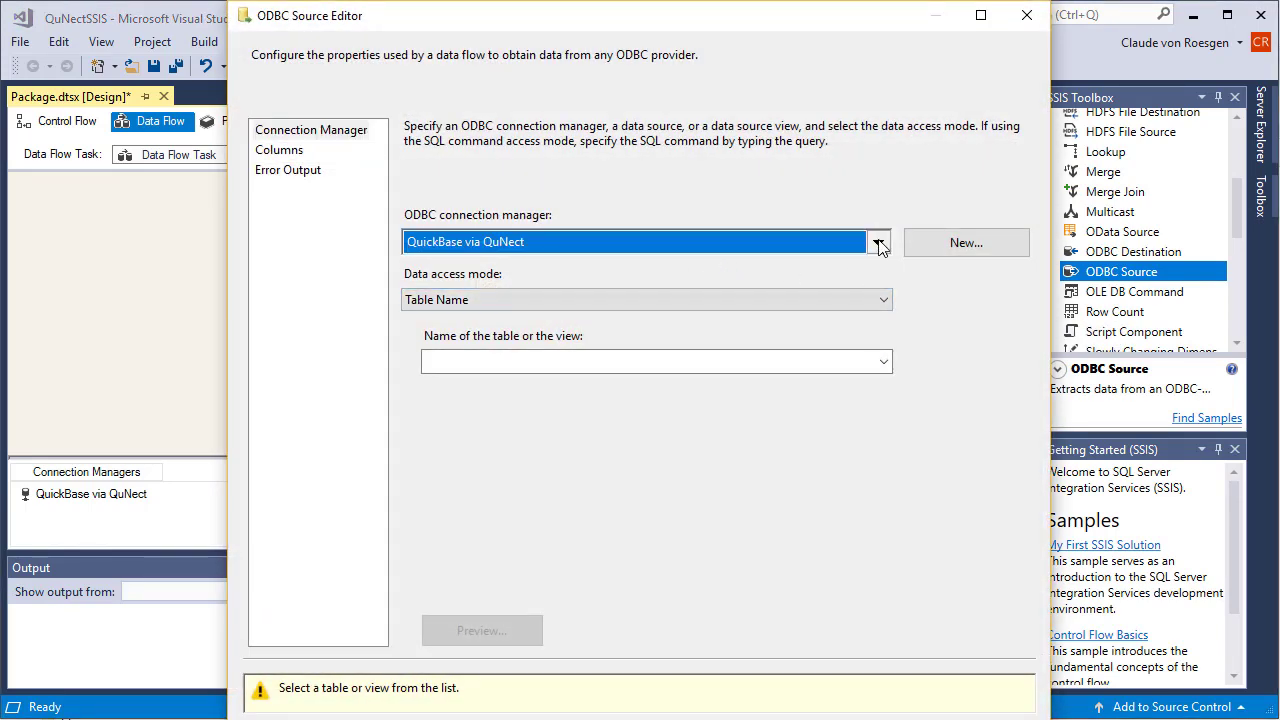
left_click(724, 456)
left_click(886, 300)
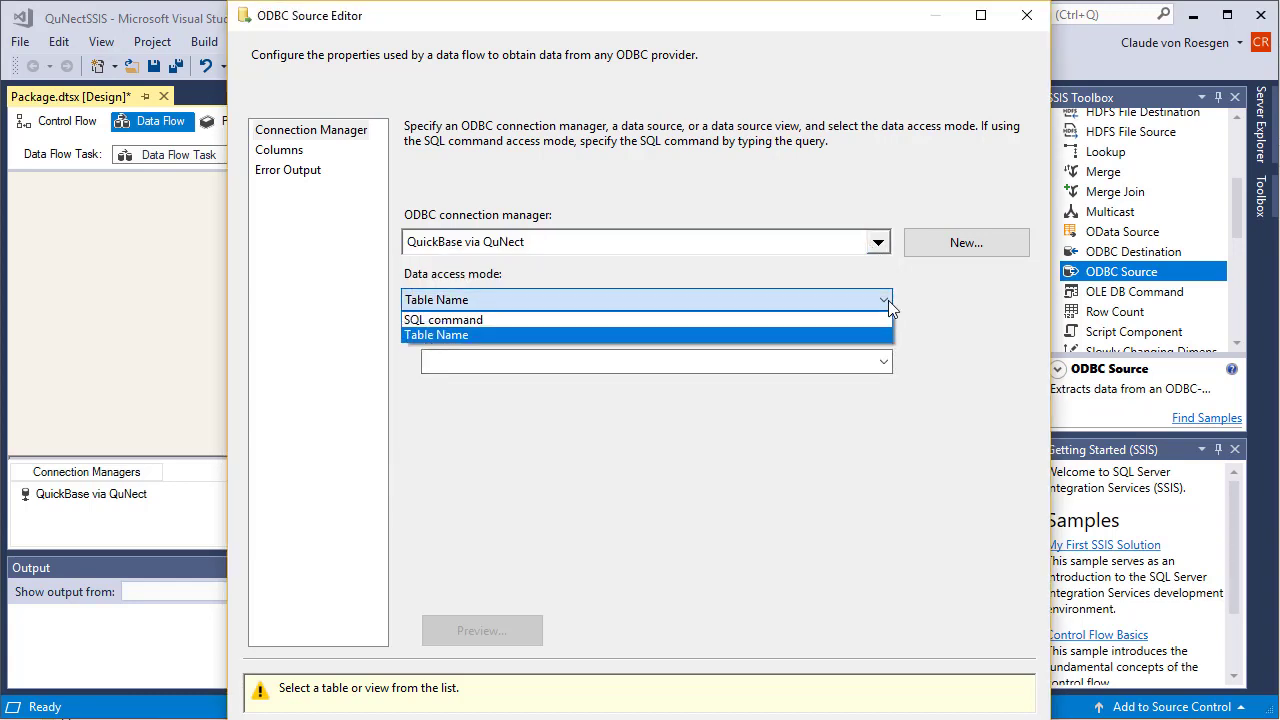
left_click(470, 335)
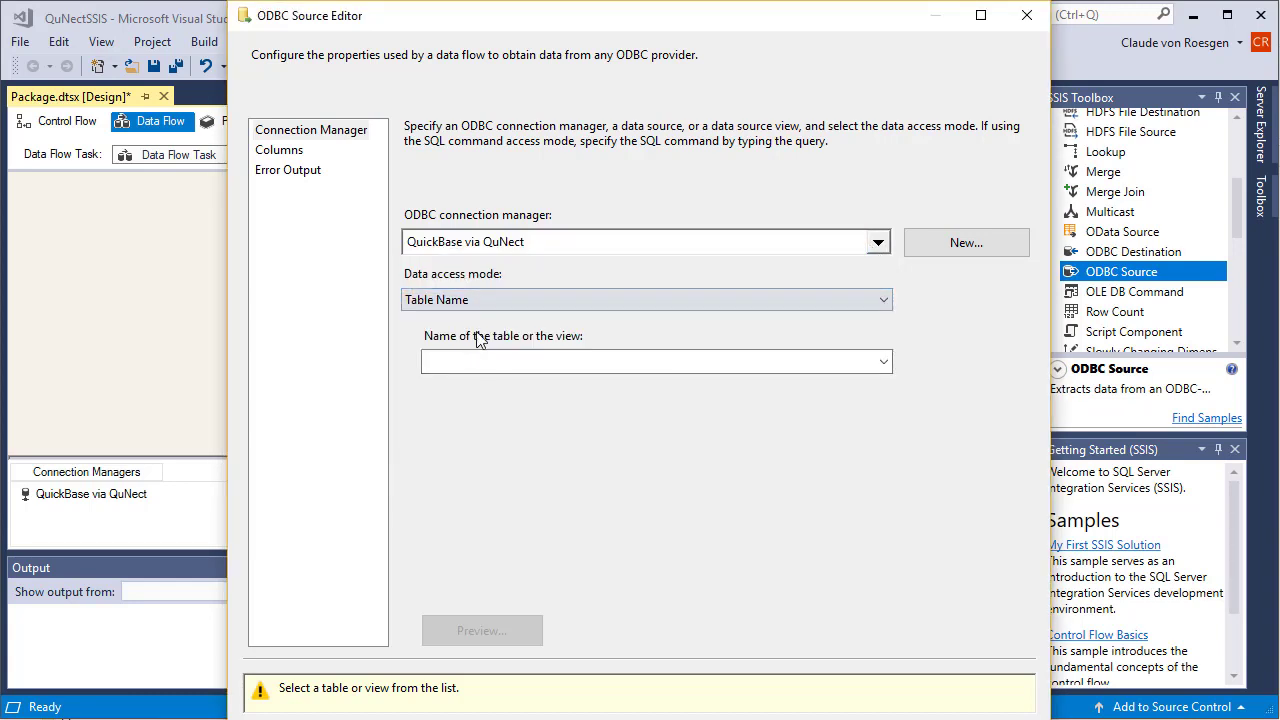
left_click(858, 364)
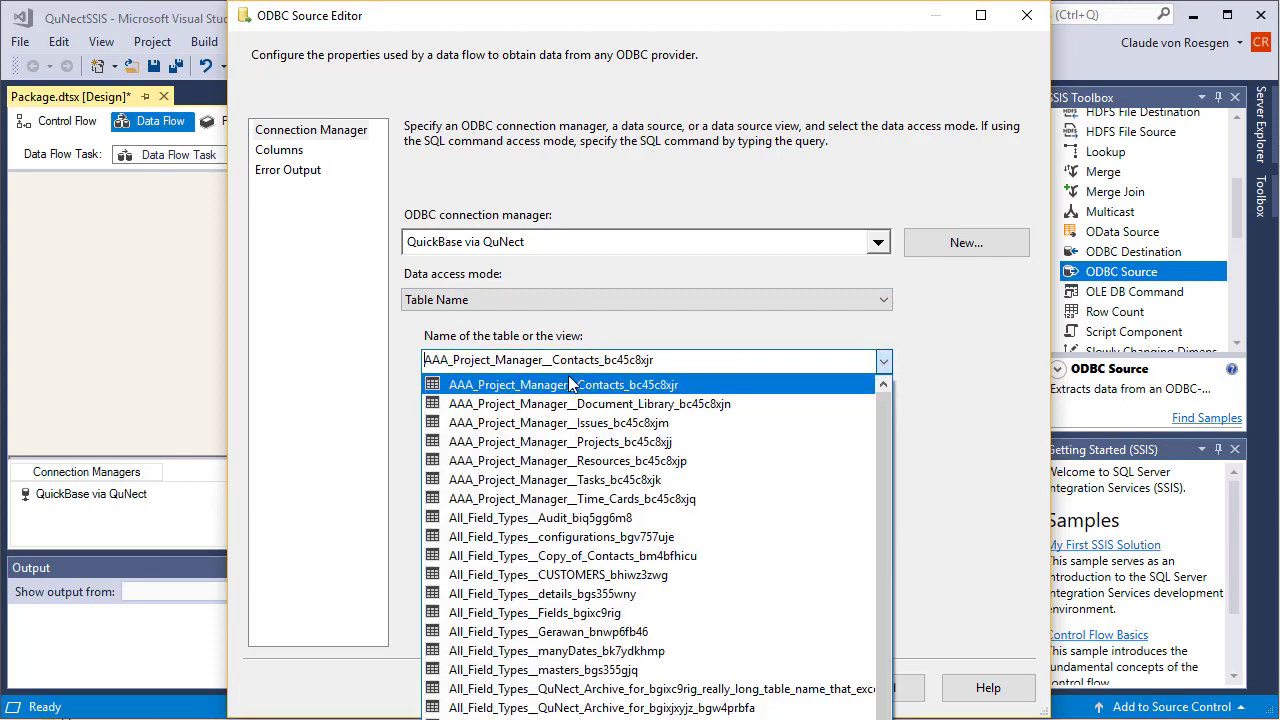
left_click(563, 442)
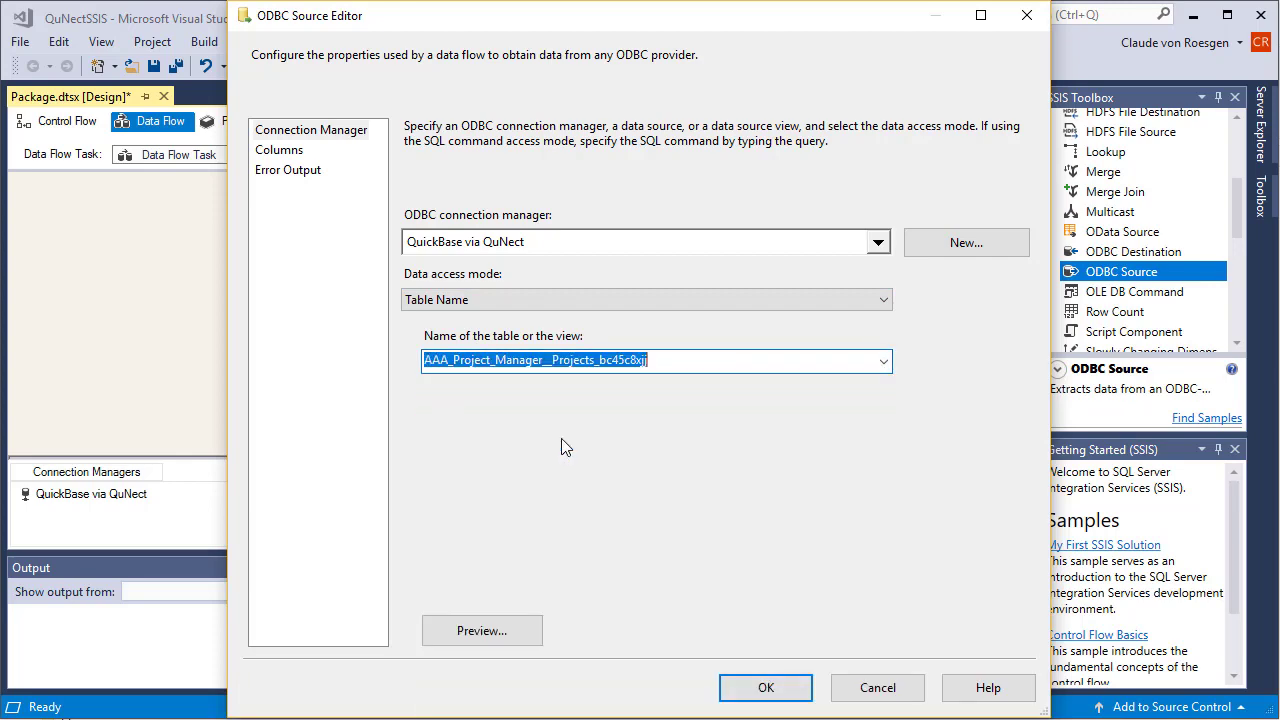
Preview the rows of the selected Projects table and close the preview
left_click(499, 632)
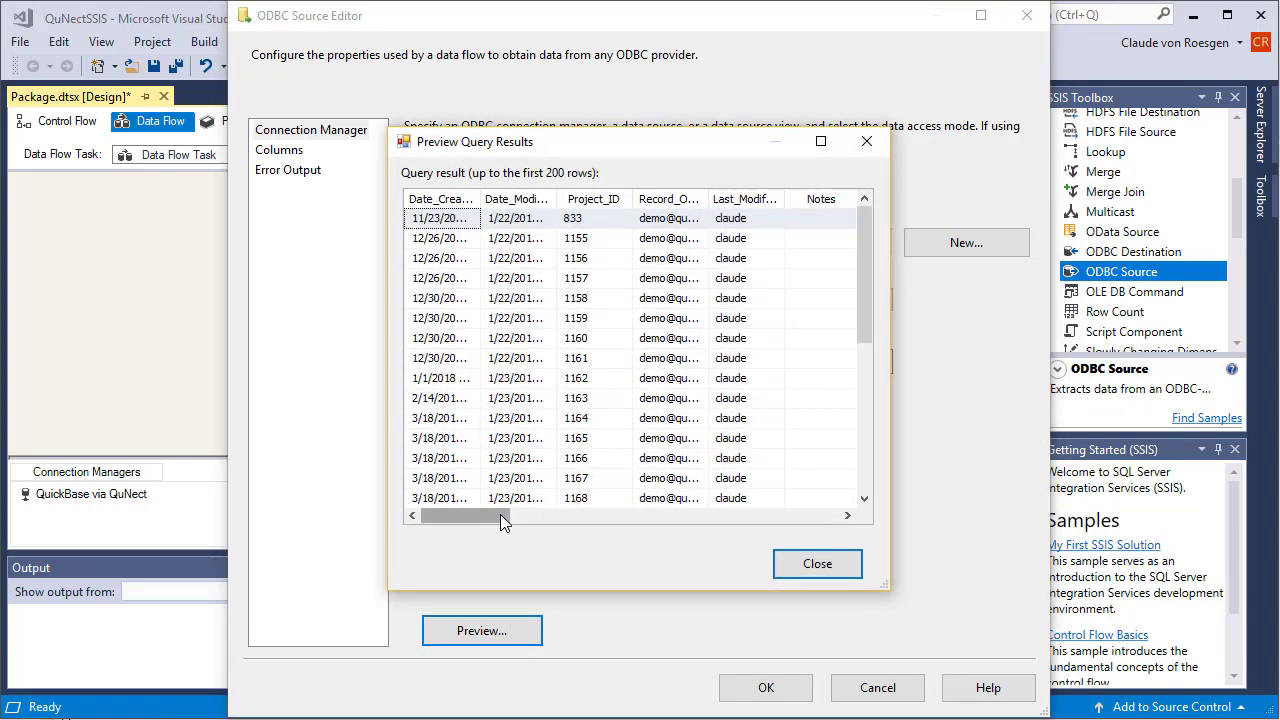
left_click_drag(500, 514, 466, 512)
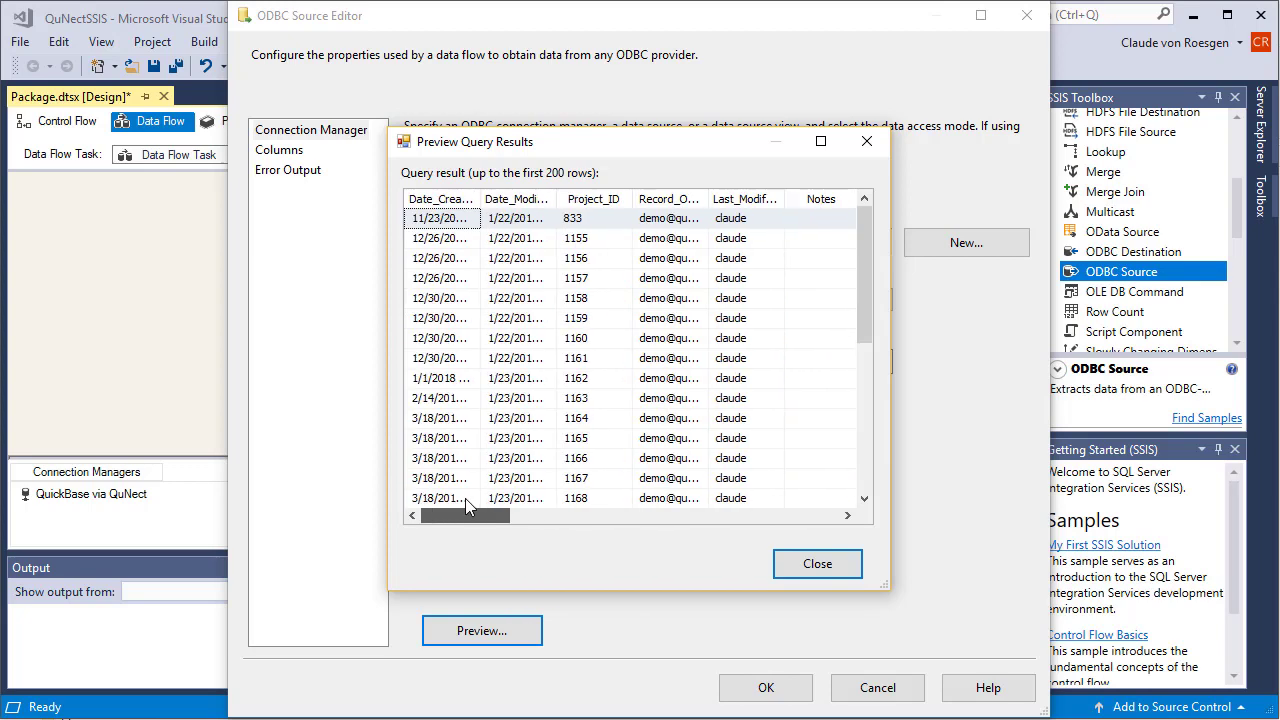
left_click(821, 564)
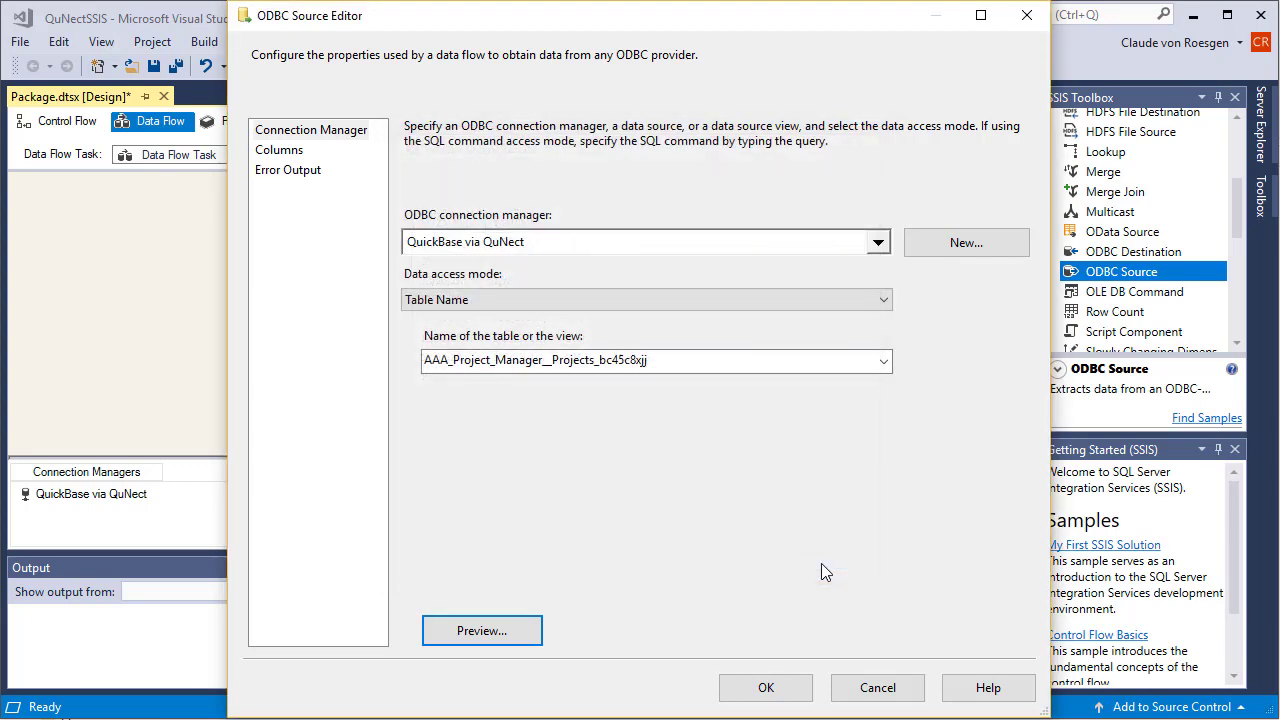
Accept the ODBC Source settings, check the source's warning, and exclude the Notes and Project_Summary columns from its output
left_click(766, 688)
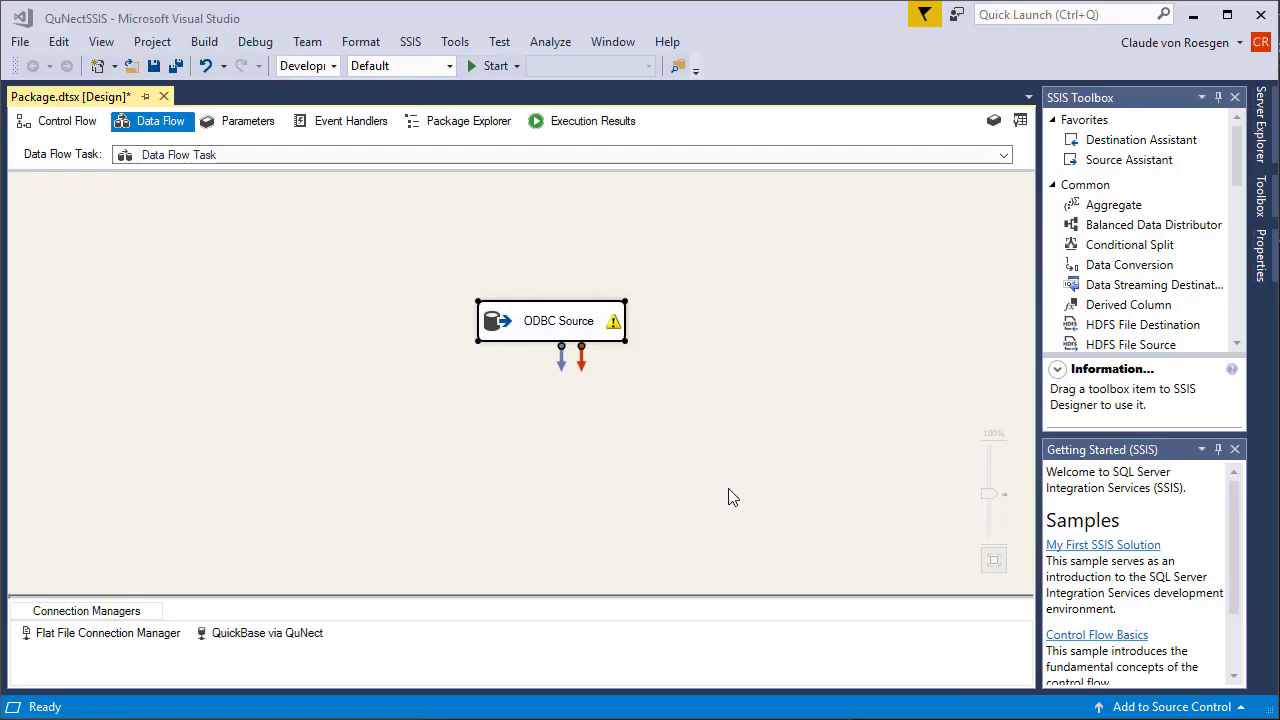
mouse_move(602, 328)
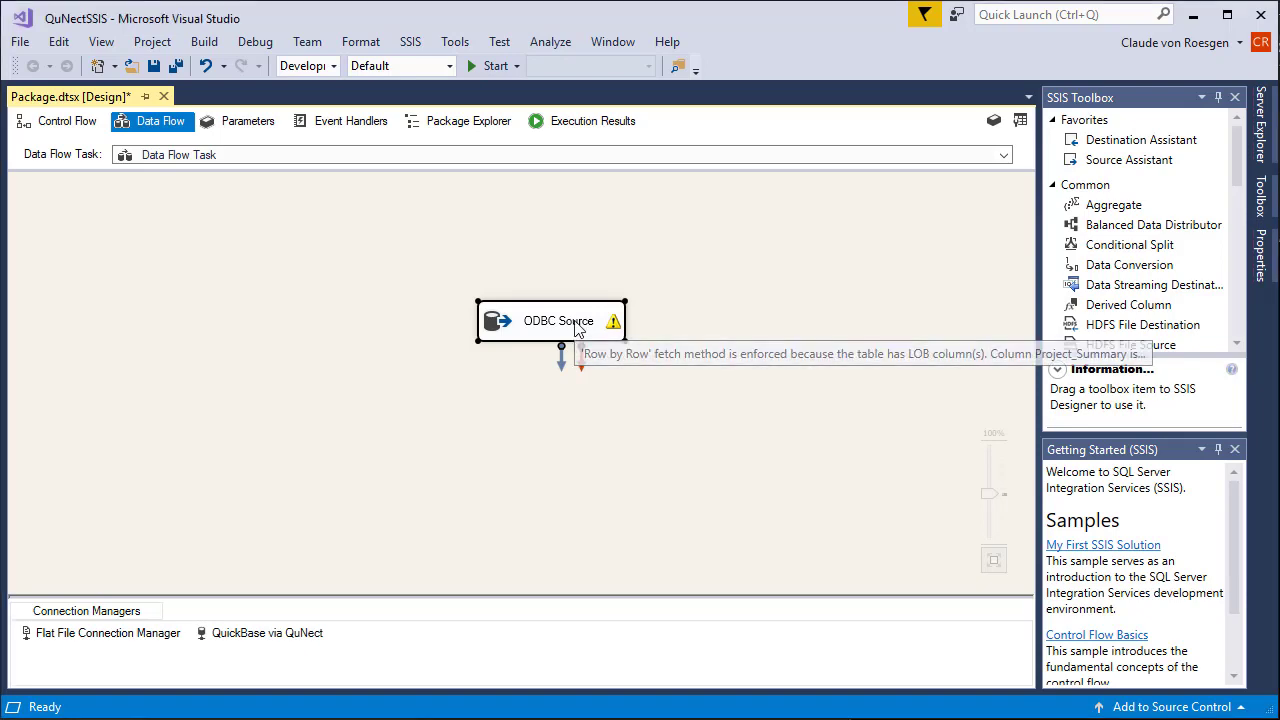
right_click(587, 328)
double_click(605, 338)
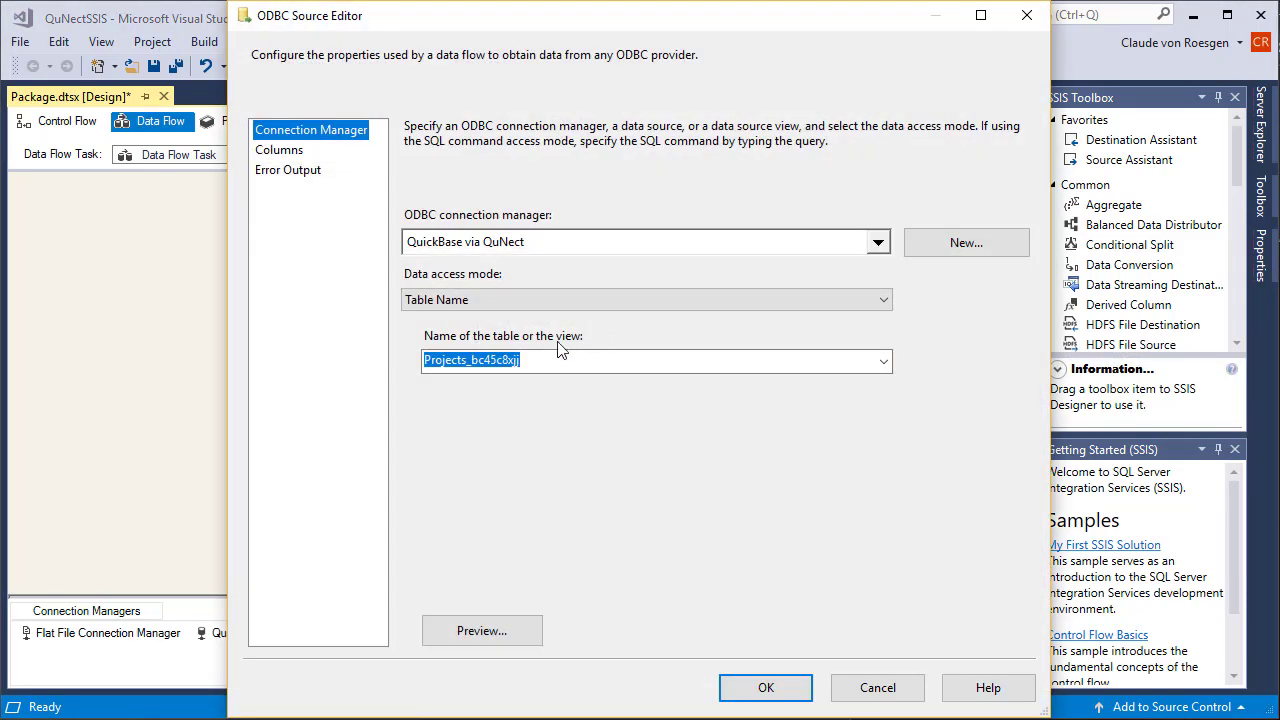
left_click(278, 156)
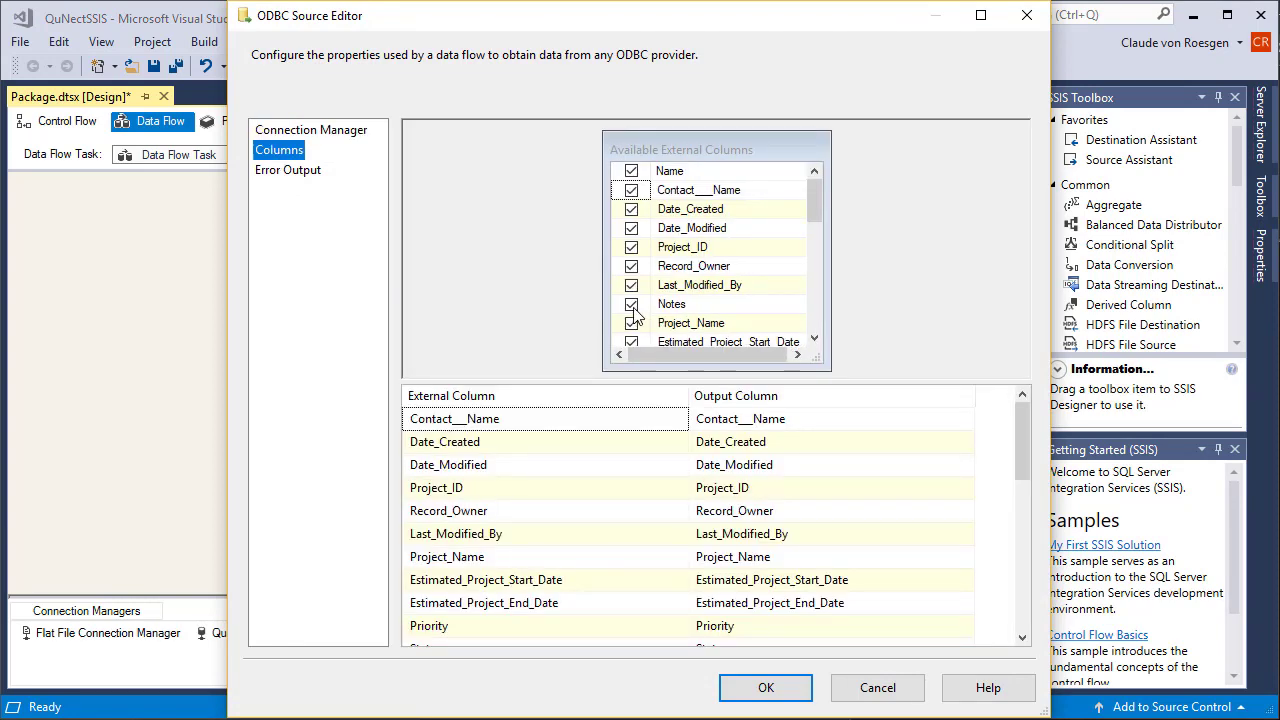
left_click(632, 308)
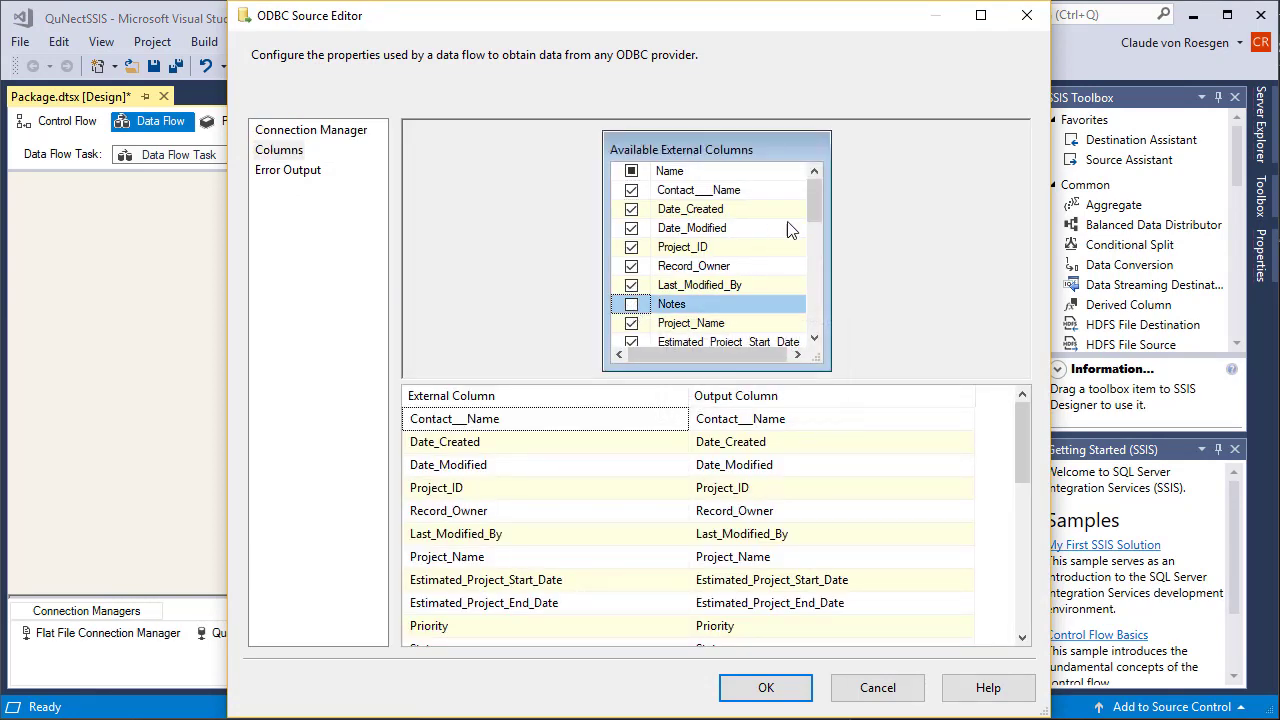
left_click_drag(814, 207, 814, 226)
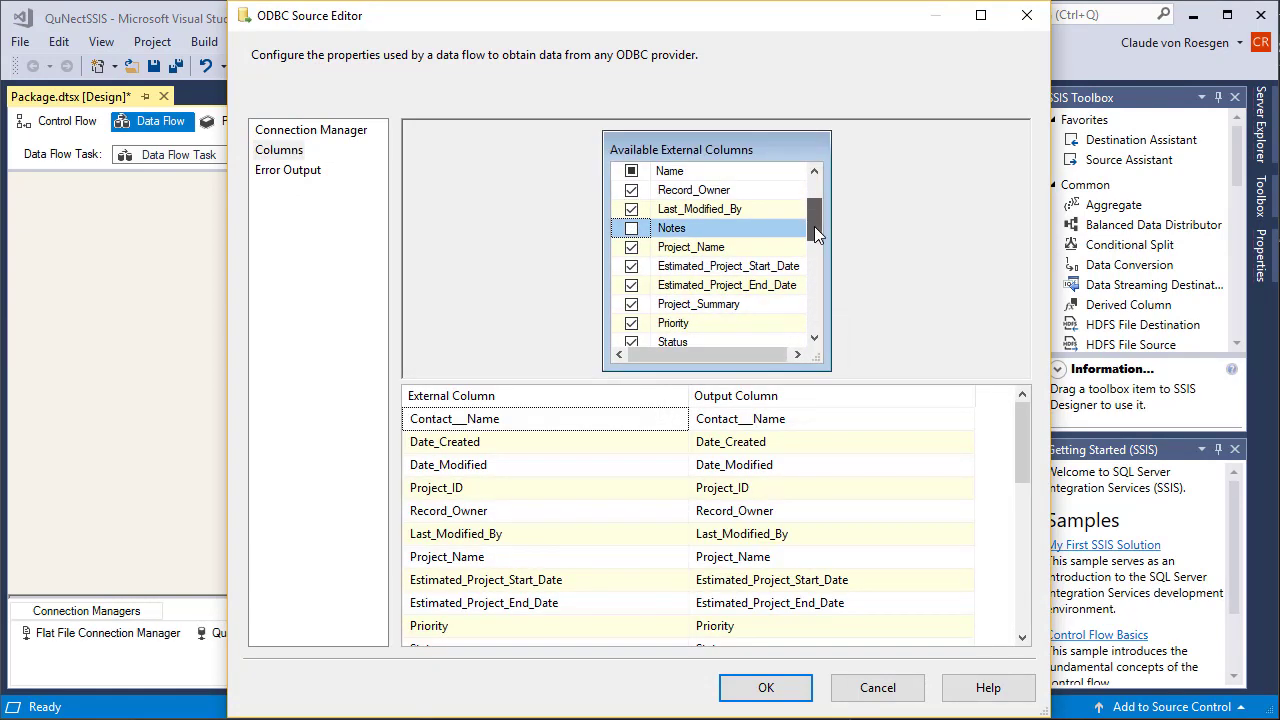
left_click(633, 305)
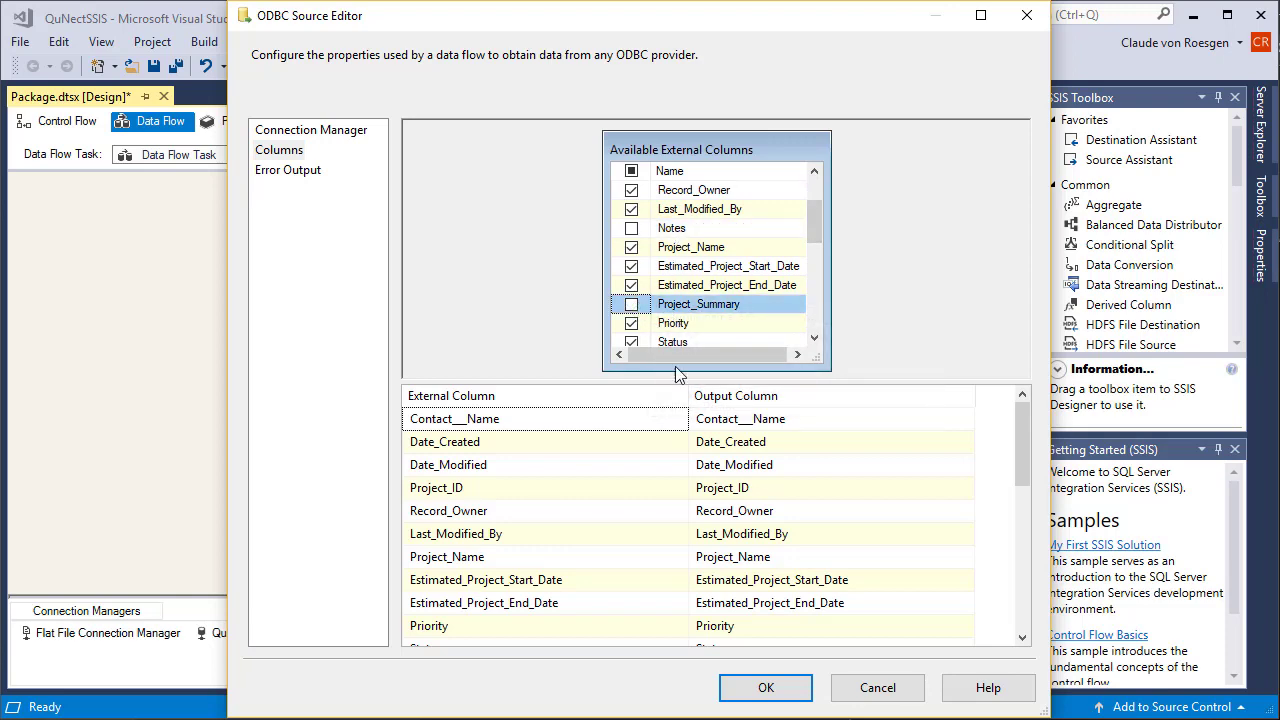
left_click(766, 688)
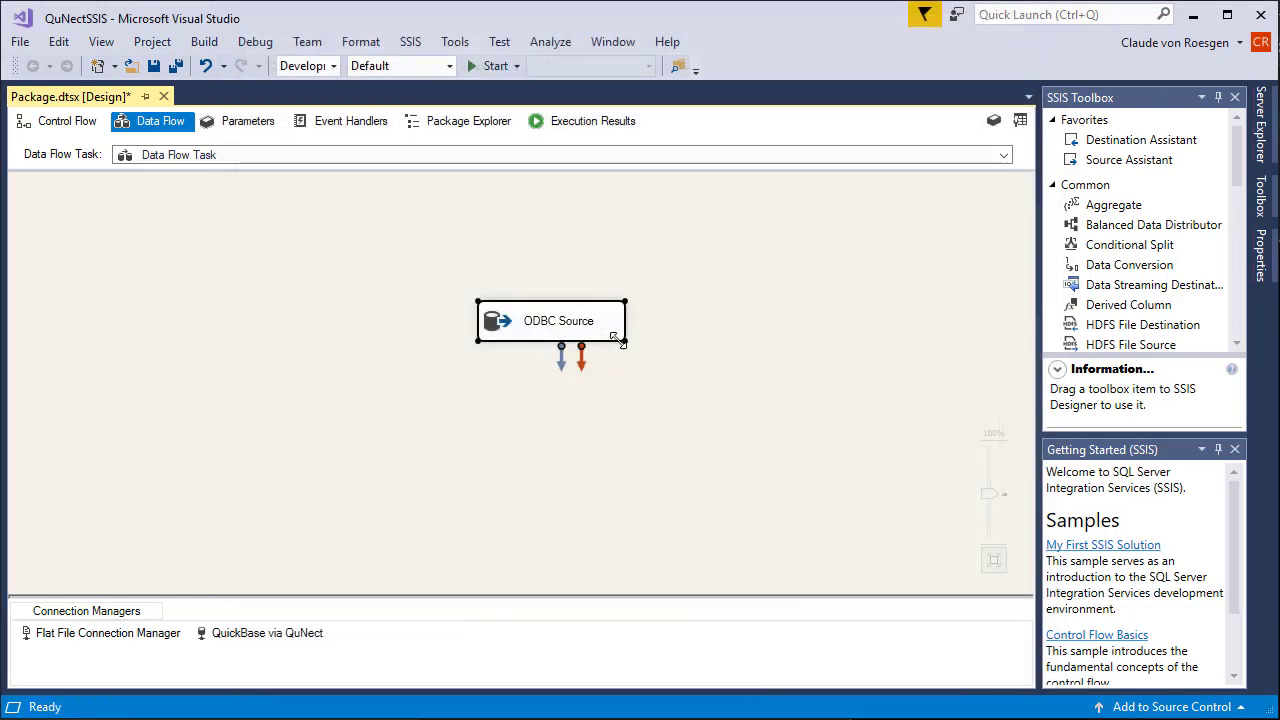